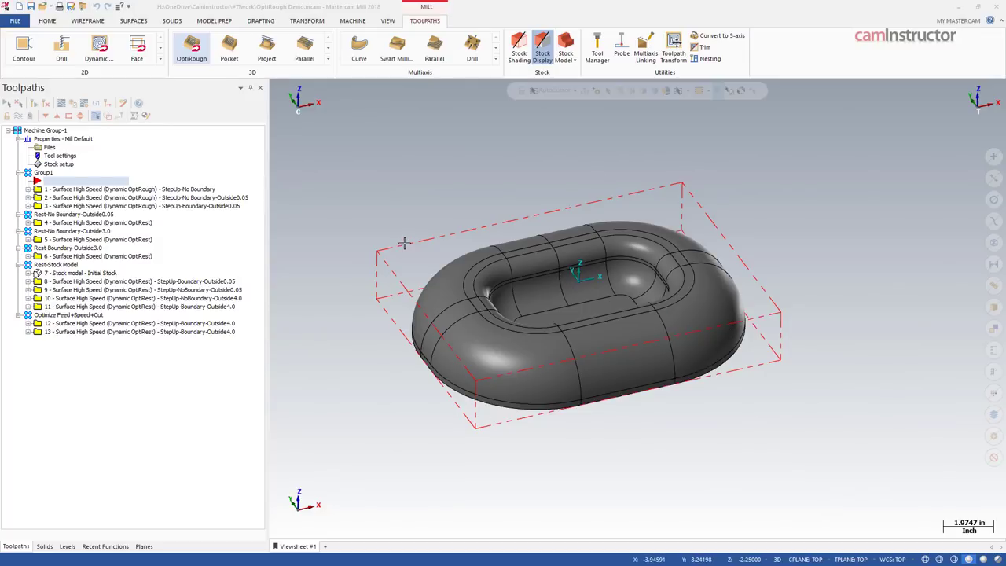
Step: Start a new Dynamic OptiRough toolpath and read its help topic on 2D high speed dynamic milling motion and step ups
{"action": "left_click", "coordinate": [191, 49]}
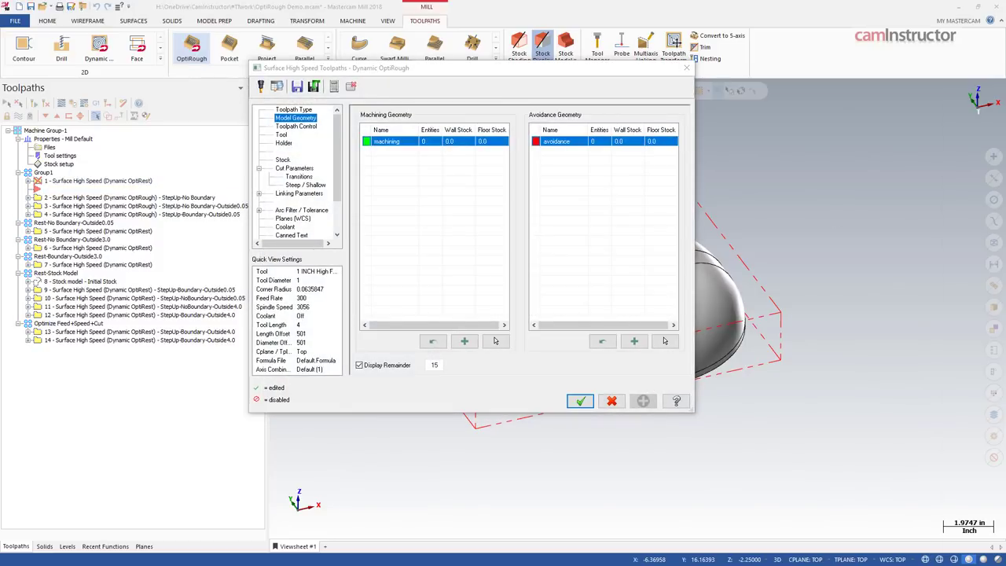
{"action": "key", "text": "F1"}
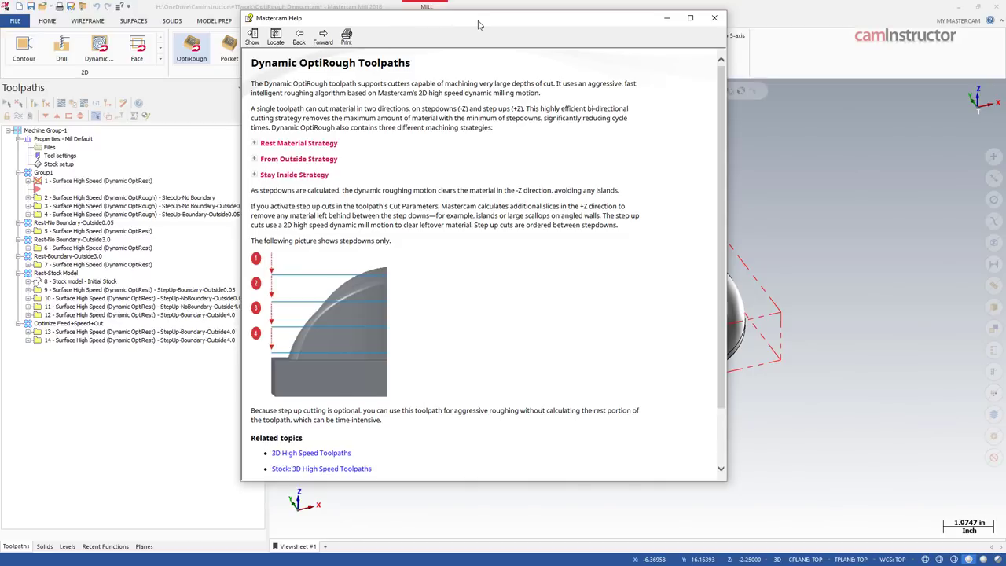
{"action": "double_click", "coordinate": [381, 92]}
{"action": "left_click_drag", "start_coordinate": [391, 93], "coordinate": [541, 93]}
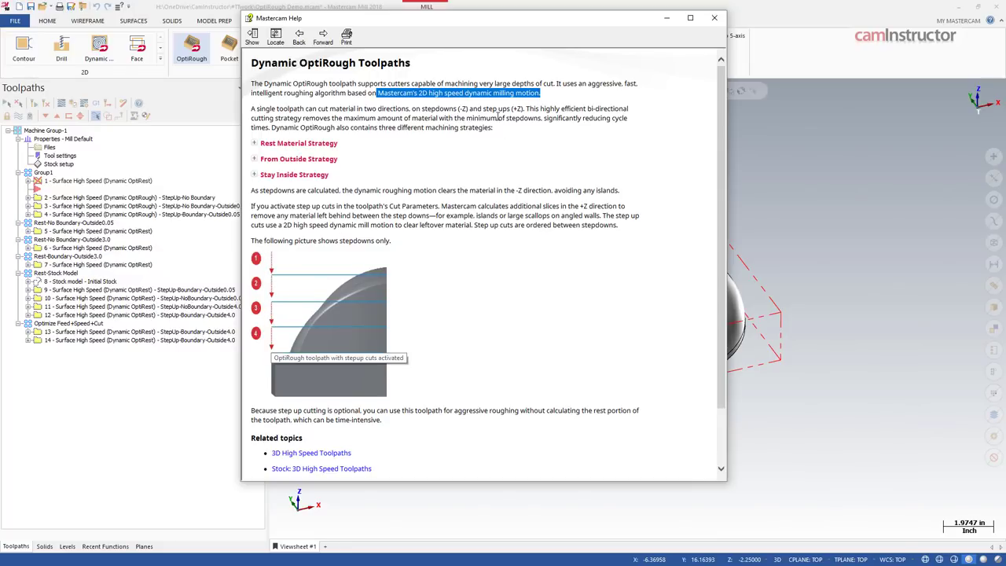
{"action": "left_click_drag", "start_coordinate": [482, 108], "coordinate": [525, 109]}
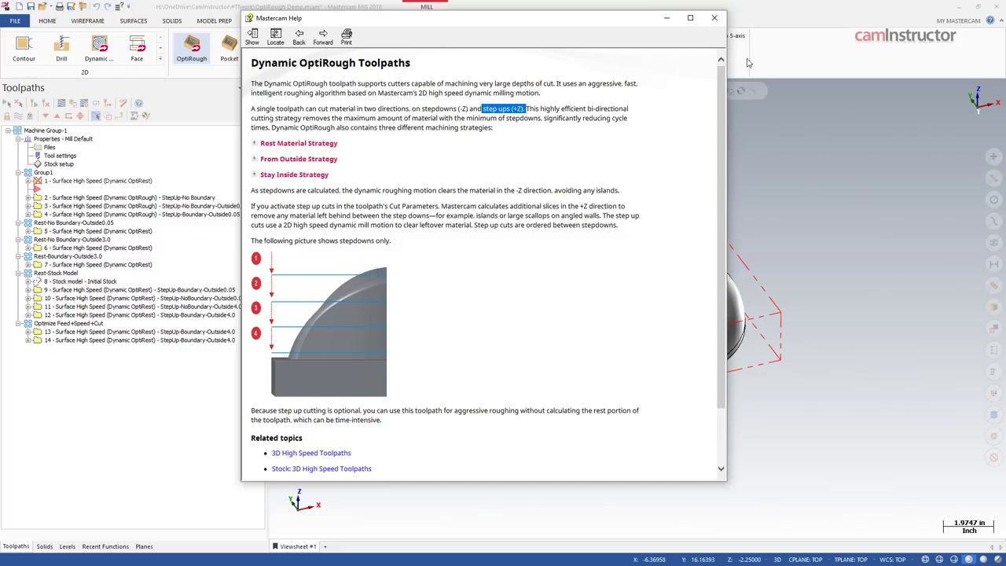
{"action": "left_click", "coordinate": [714, 17]}
Step: Select the entire solid body as the machining geometry
{"action": "mouse_move", "coordinate": [453, 75]}
{"action": "left_mouse_down"}
{"action": "mouse_move", "coordinate": [451, 99]}
{"action": "mouse_move", "coordinate": [450, 89]}
{"action": "left_mouse_up"}
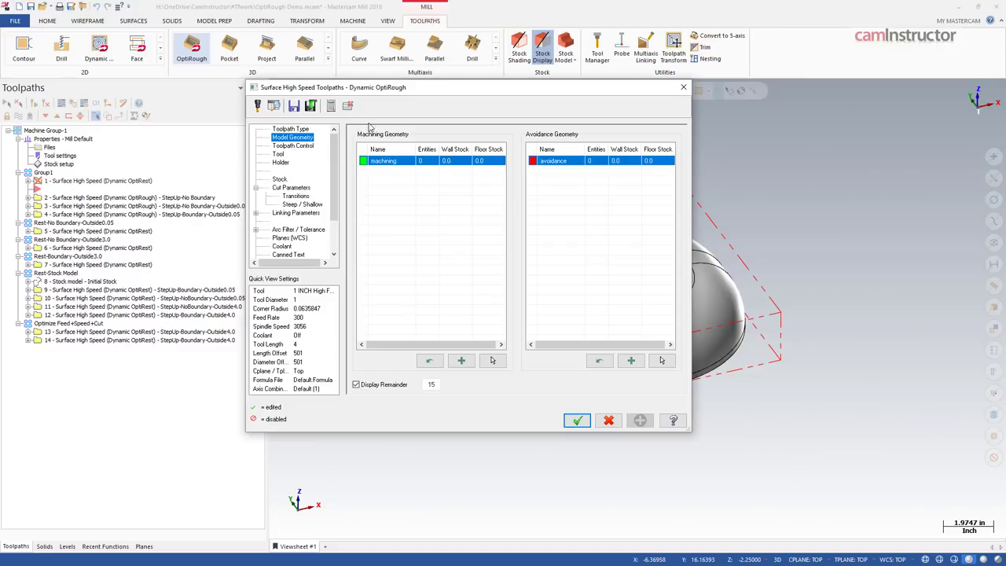
{"action": "left_click", "coordinate": [492, 360]}
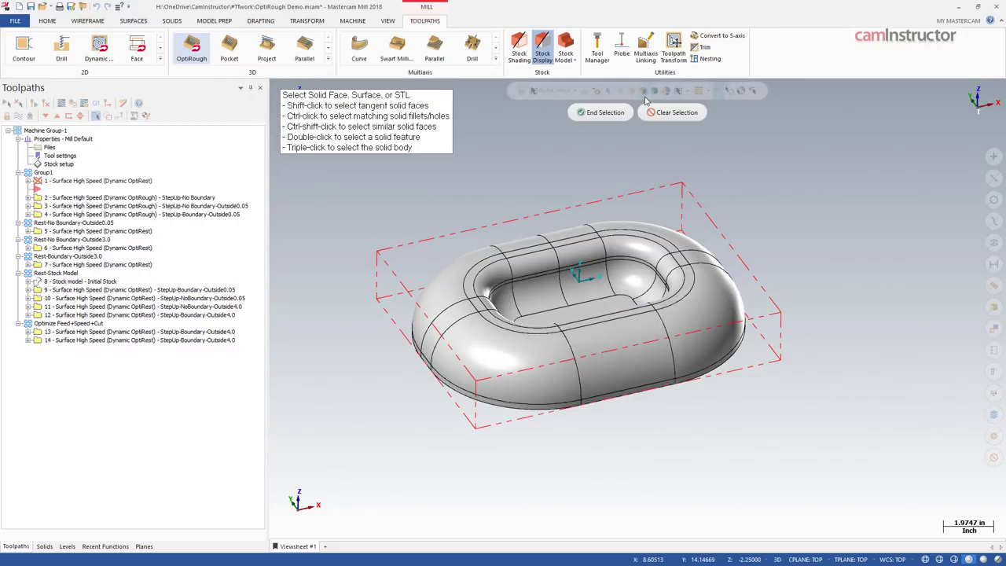
{"action": "triple_click", "coordinate": [631, 249]}
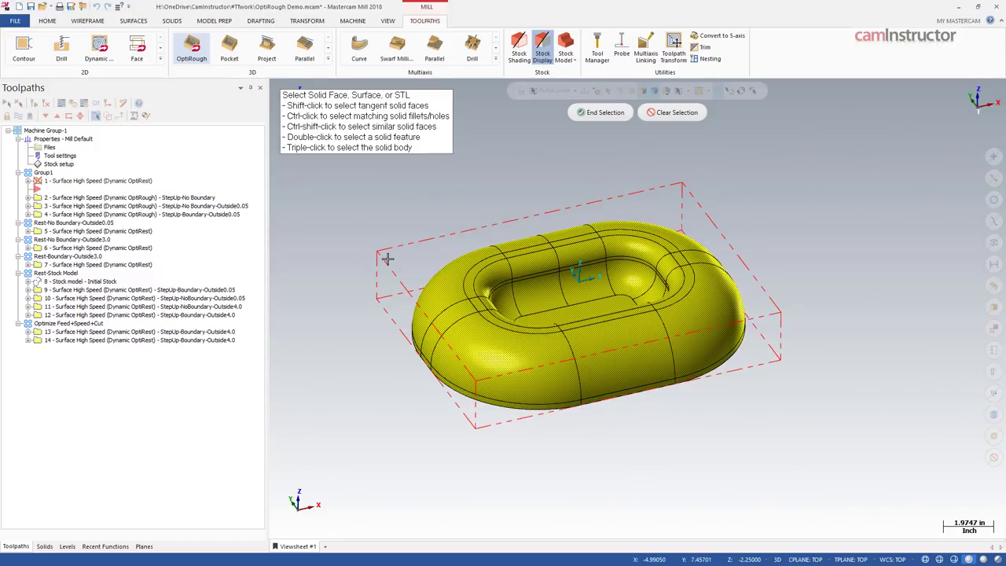
{"action": "left_click", "coordinate": [597, 116]}
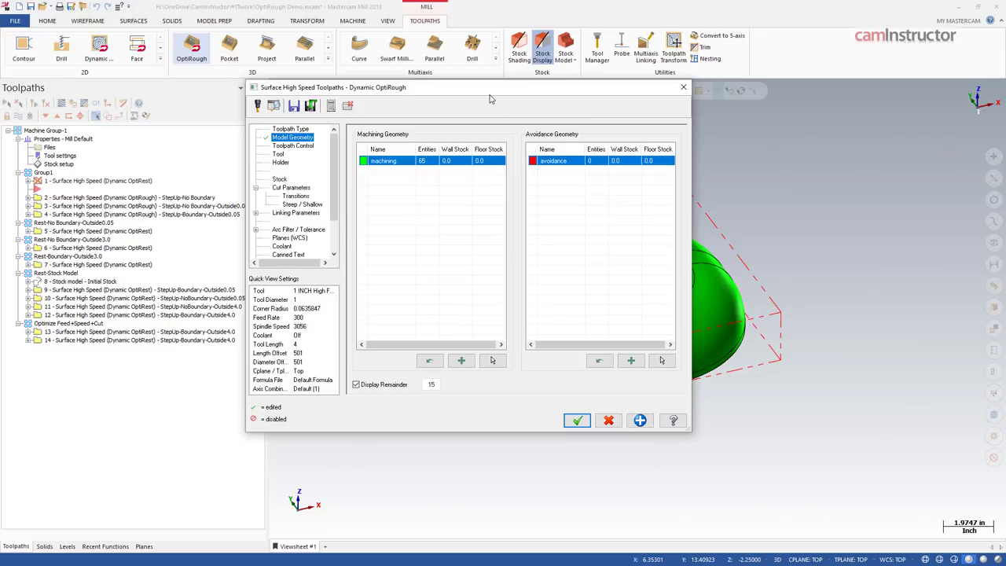
Step: Set the containment boundary compensation to Center and turn off rest material machining
{"action": "left_click", "coordinate": [297, 148]}
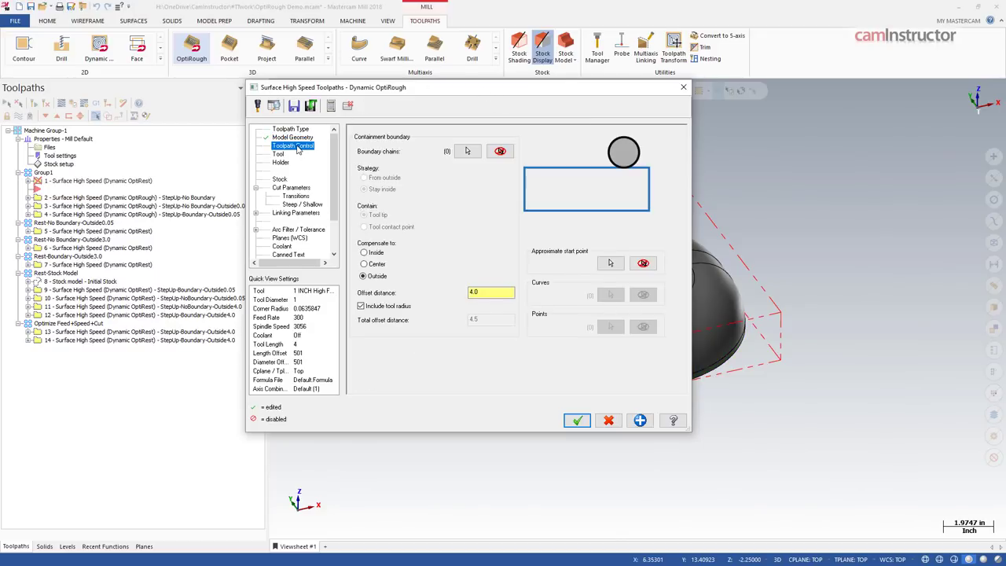
{"action": "left_click", "coordinate": [374, 265]}
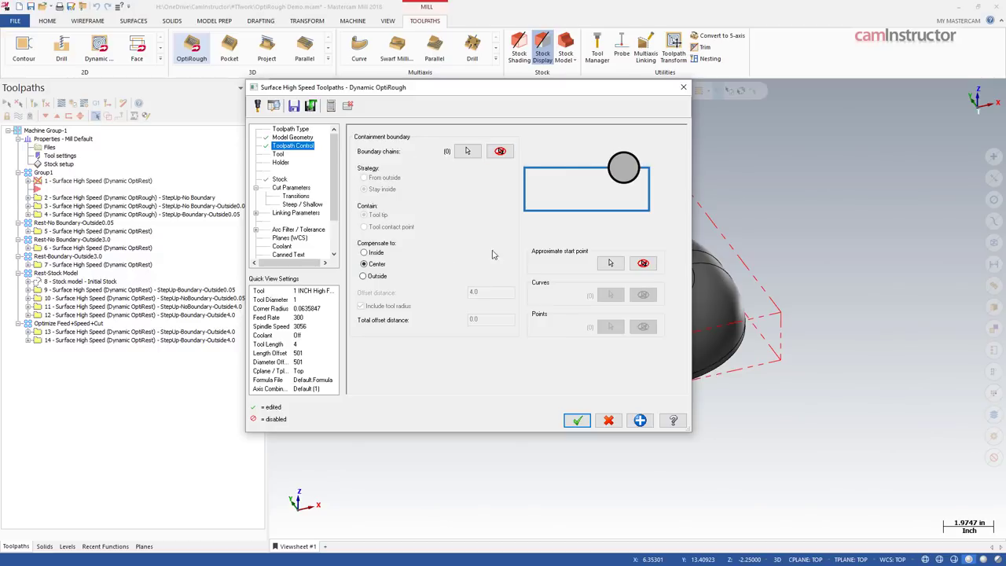
{"action": "left_click", "coordinate": [280, 179]}
{"action": "left_click", "coordinate": [361, 134]}
Step: Set the containment boundary strategy to From outside
{"action": "left_click", "coordinate": [307, 147]}
{"action": "left_click_drag", "start_coordinate": [527, 92], "coordinate": [425, 102]}
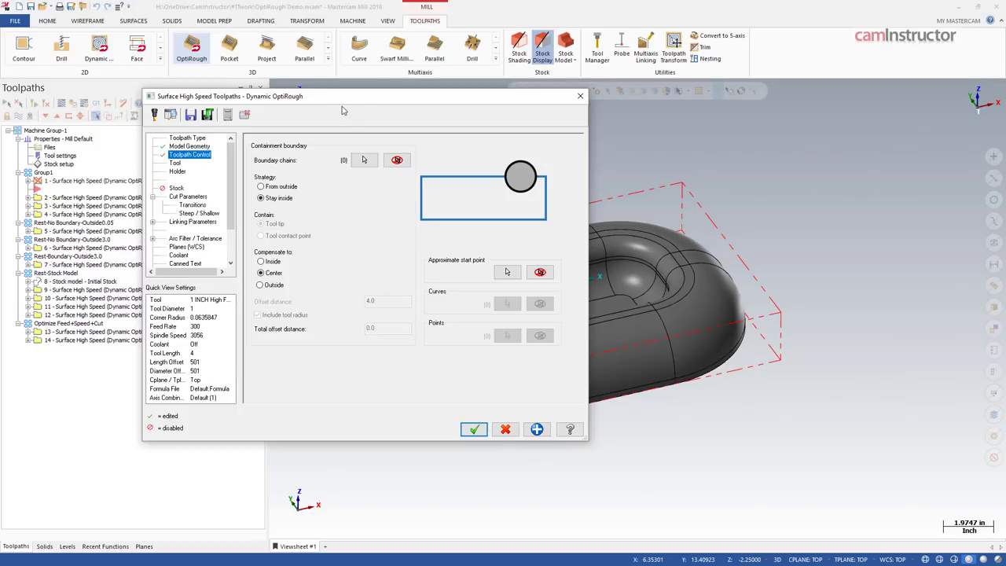
{"action": "left_click_drag", "start_coordinate": [406, 105], "coordinate": [395, 109]}
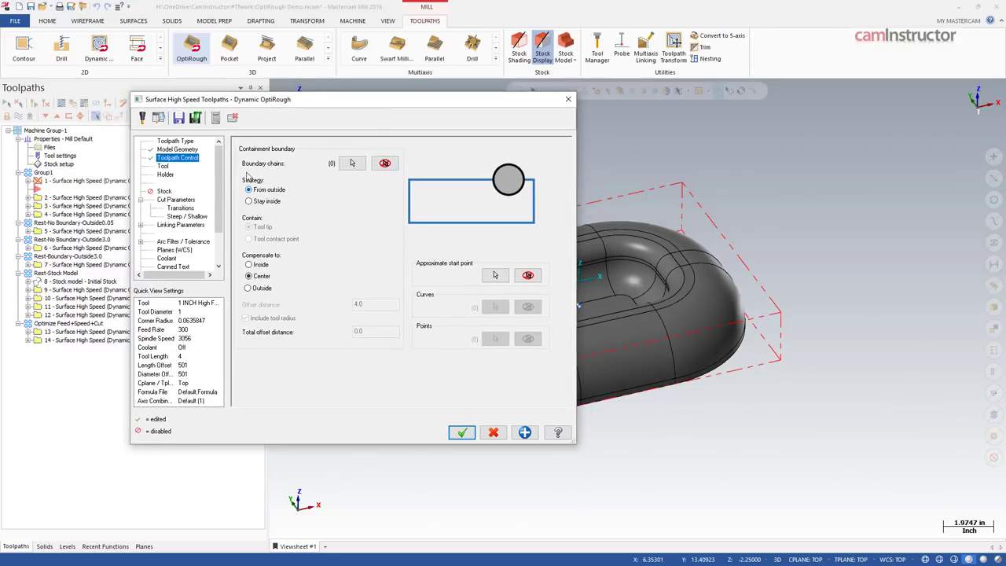
{"action": "left_click_drag", "start_coordinate": [453, 106], "coordinate": [381, 102]}
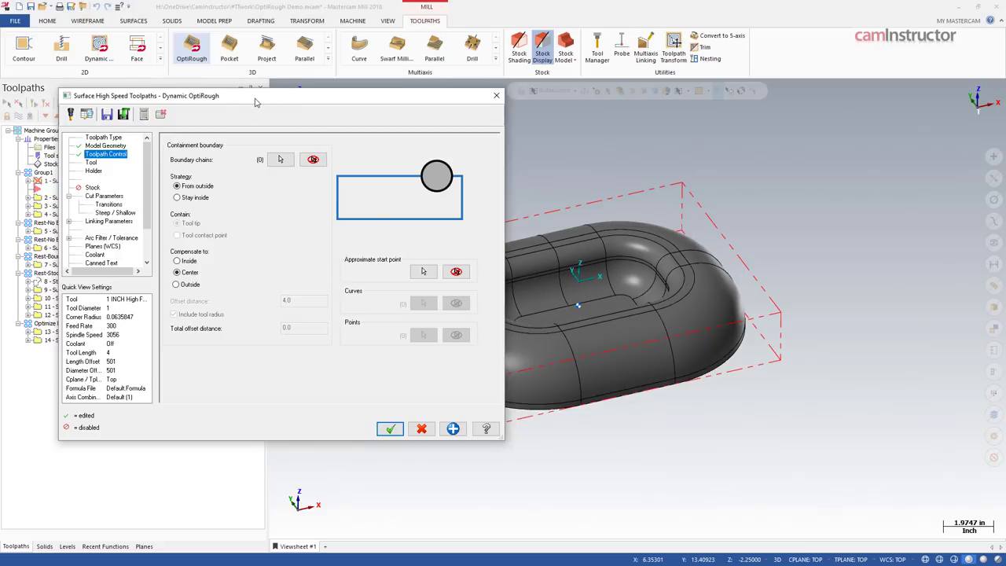
{"action": "left_click_drag", "start_coordinate": [261, 101], "coordinate": [456, 71]}
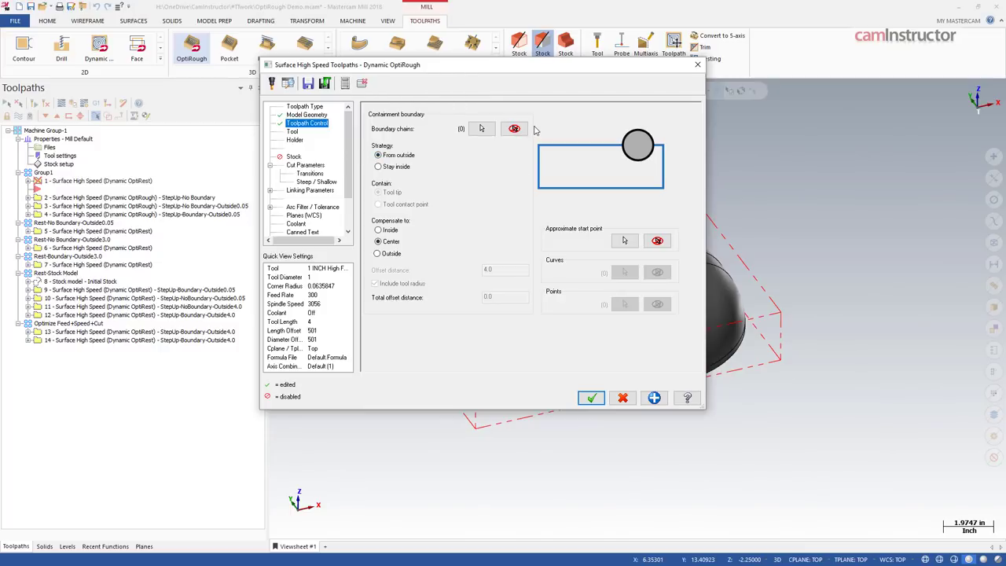
Step: Choose tool 361, the 1 INCH BULL ENDMILL 0.0313 RAD, for the toolpath
{"action": "left_click", "coordinate": [299, 132]}
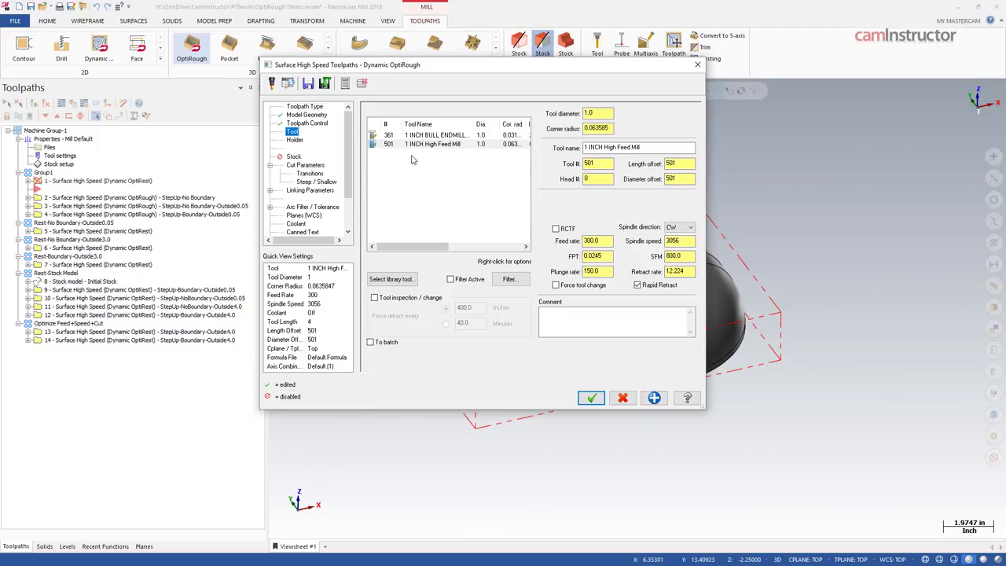
{"action": "left_click", "coordinate": [426, 135]}
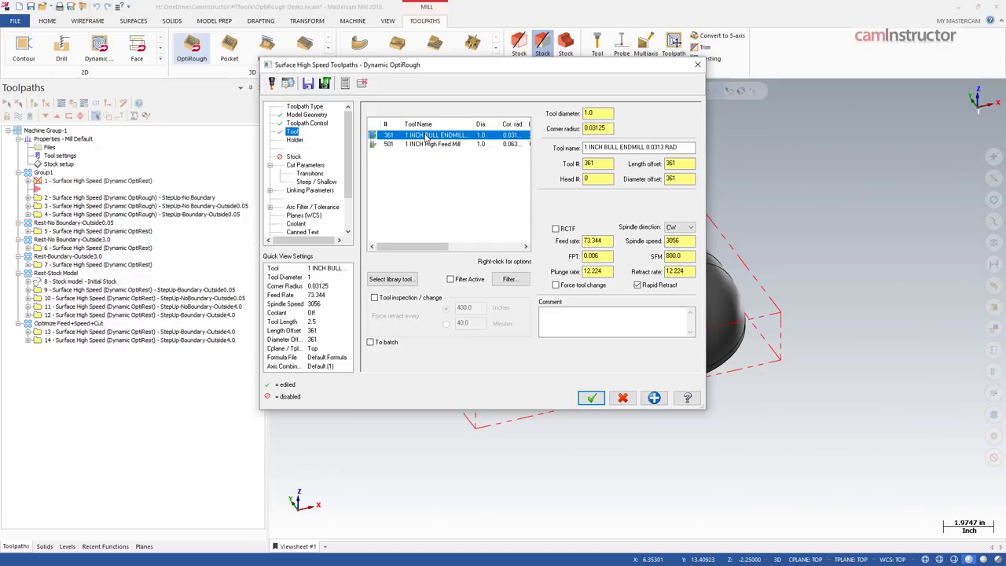
{"action": "left_click_drag", "start_coordinate": [461, 69], "coordinate": [416, 70]}
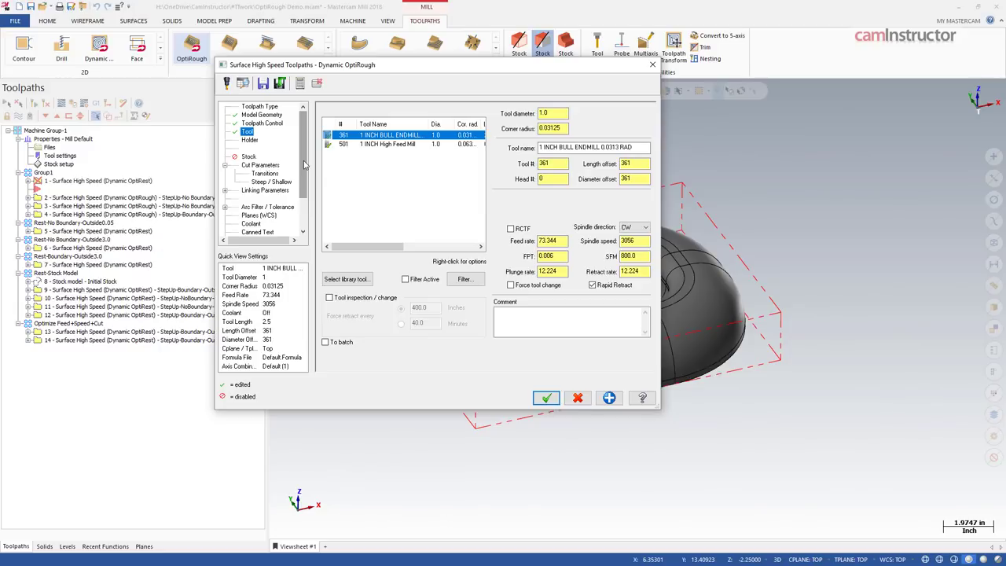
Step: Review the disabled rest material settings, the tool, and the stepover and stepdown in the cut parameters
{"action": "left_click", "coordinate": [248, 156]}
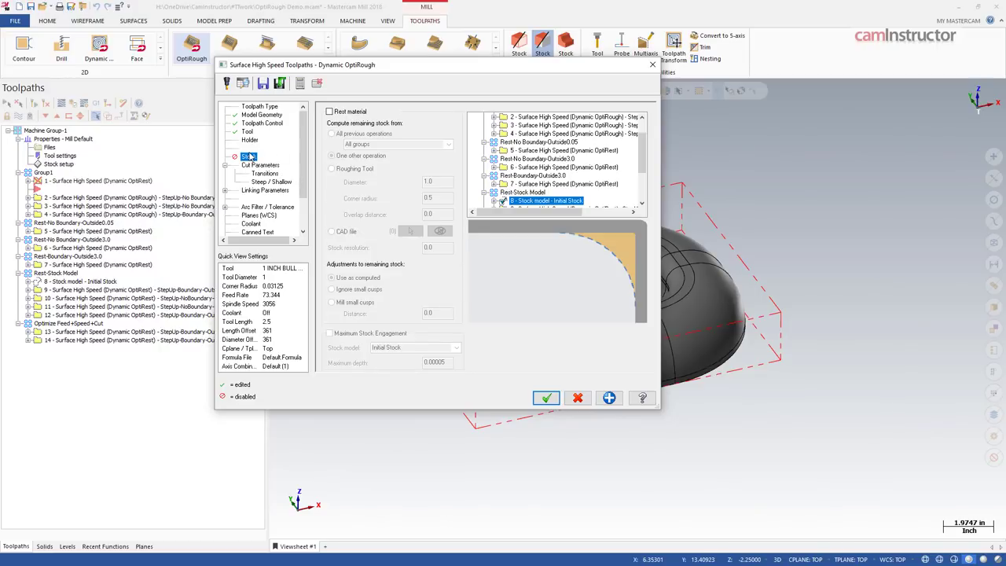
{"action": "left_click", "coordinate": [261, 165]}
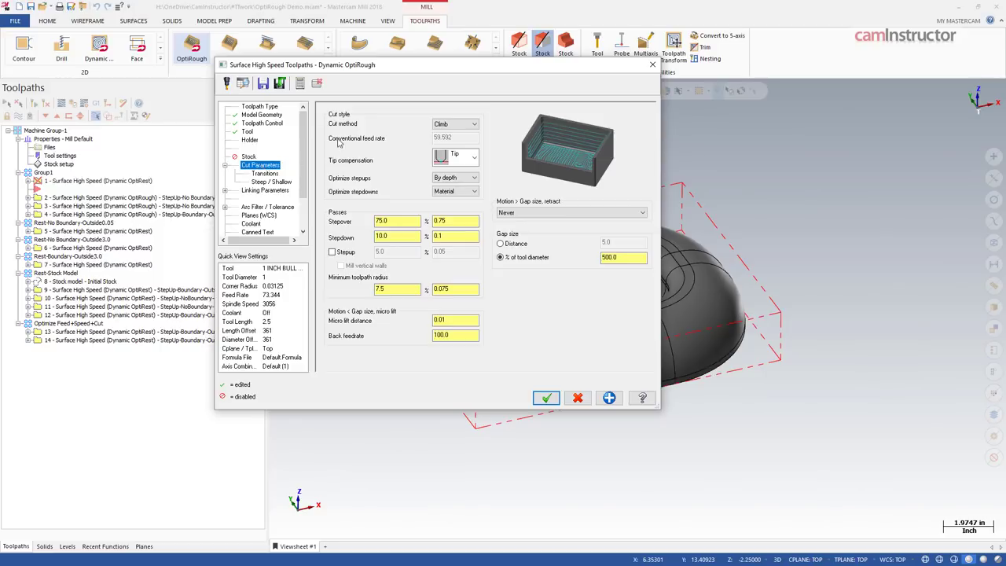
{"action": "left_click", "coordinate": [247, 132]}
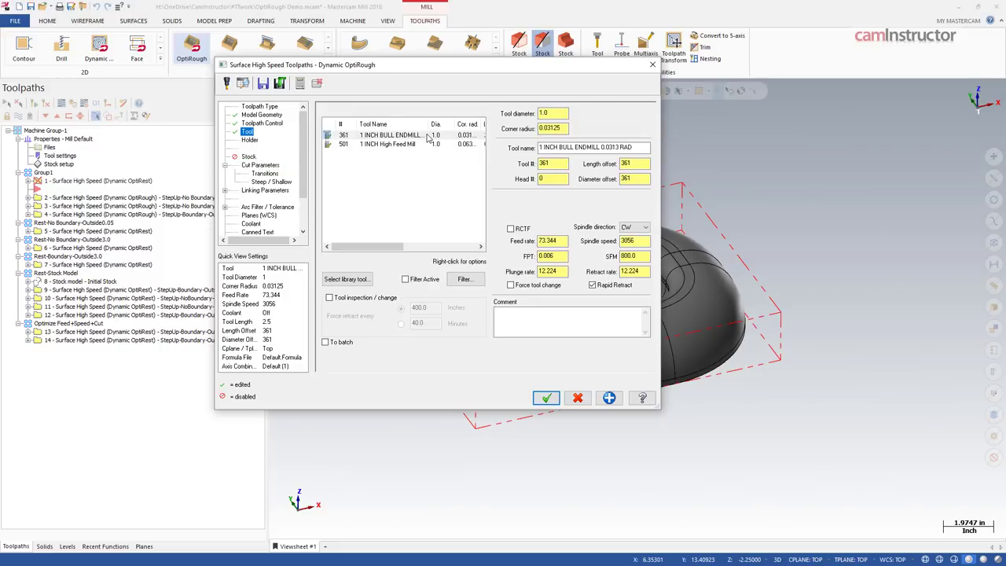
{"action": "left_click", "coordinate": [261, 166]}
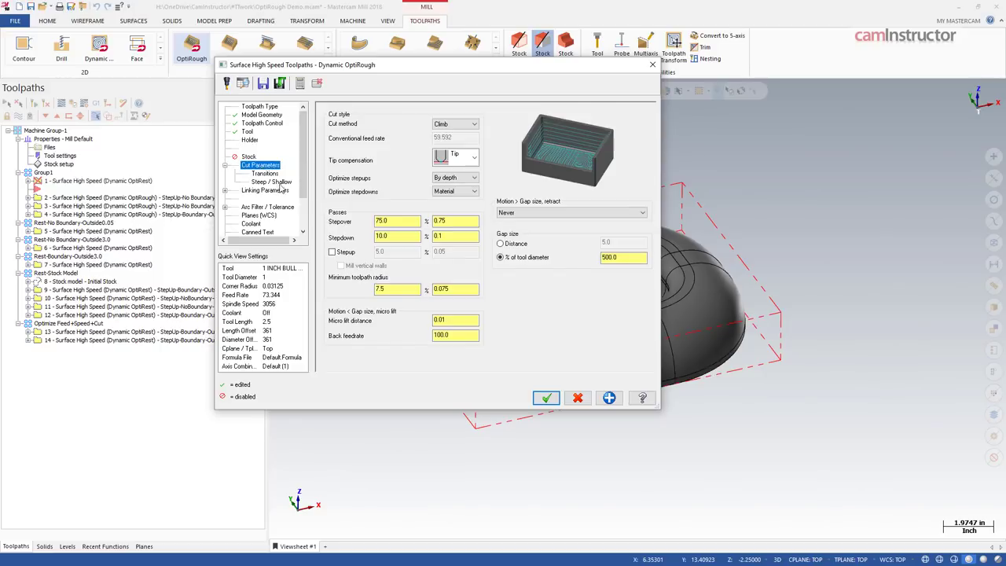
{"action": "double_click", "coordinate": [401, 235]}
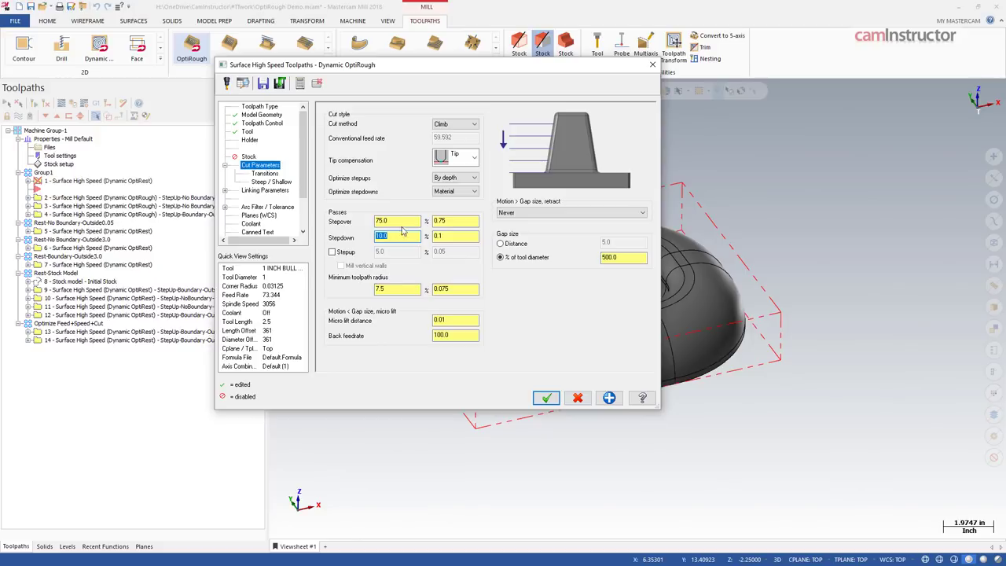
{"action": "left_click", "coordinate": [403, 222]}
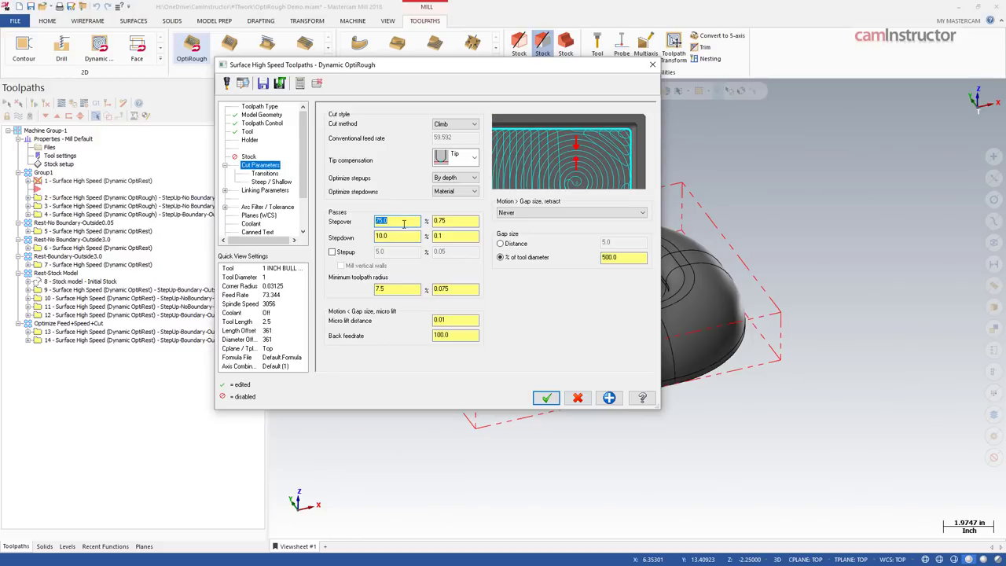
{"action": "left_click", "coordinate": [403, 237]}
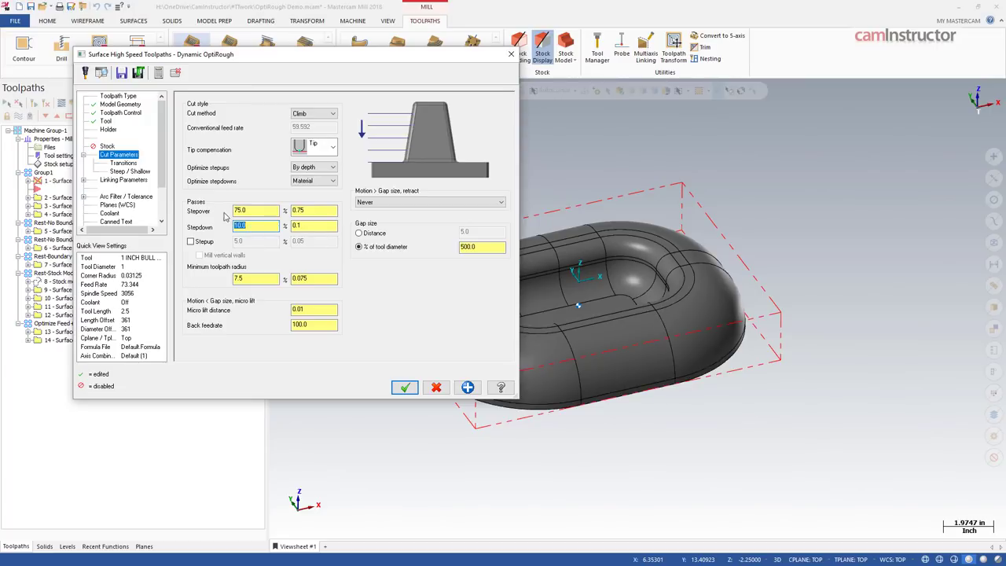
Step: Keep Z depths enabled in the Steep / Shallow settings and detect the depth limits from the model
{"action": "left_click", "coordinate": [129, 171]}
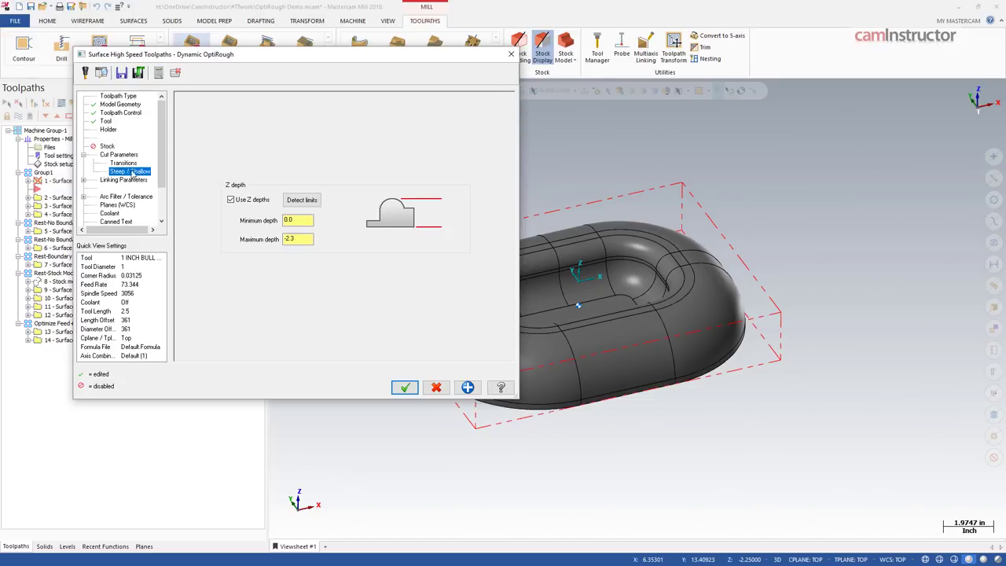
{"action": "left_click", "coordinate": [247, 202]}
{"action": "left_click", "coordinate": [247, 202]}
{"action": "left_click", "coordinate": [305, 200]}
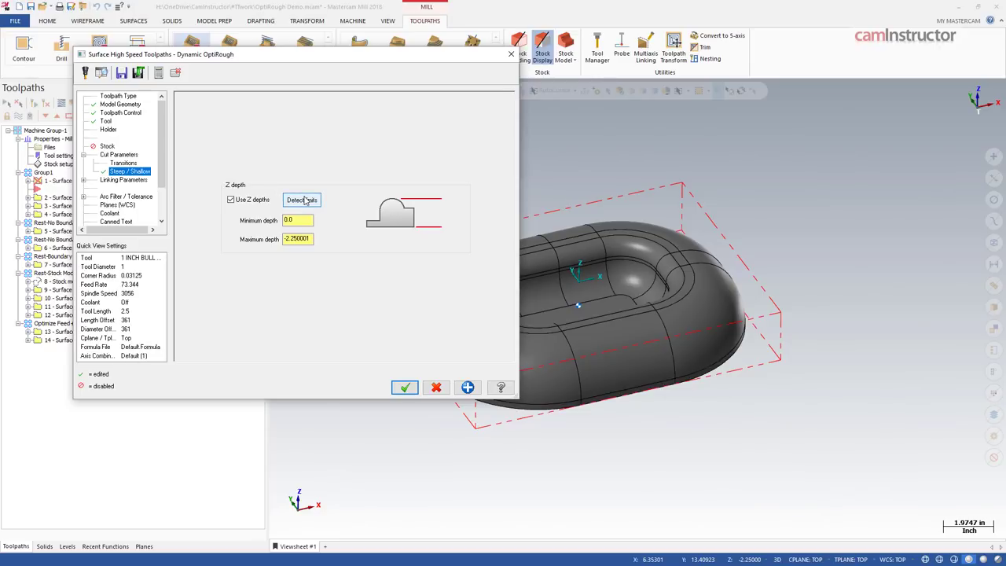
{"action": "left_click_drag", "start_coordinate": [290, 238], "coordinate": [311, 238]}
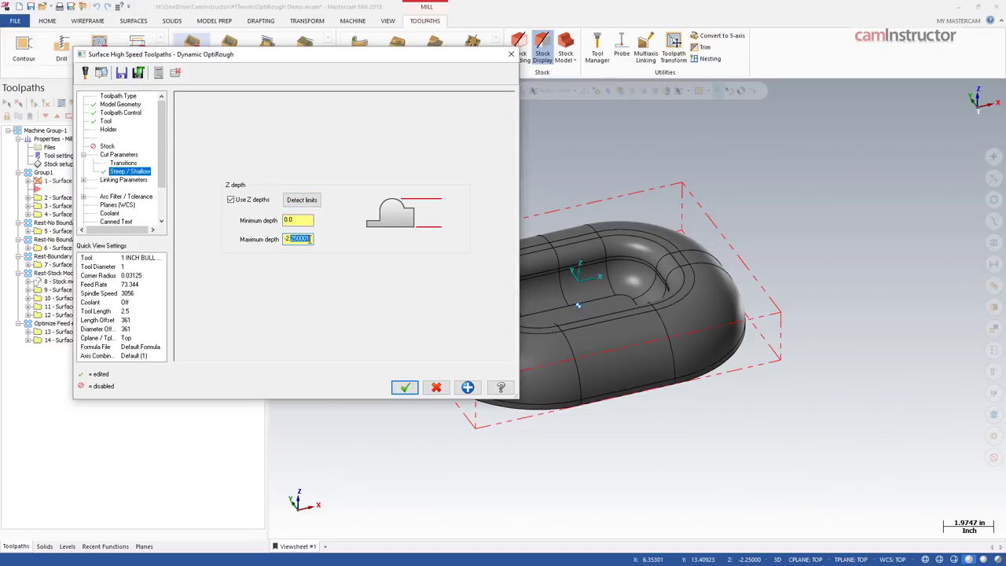
{"action": "left_click", "coordinate": [311, 238]}
{"action": "double_click", "coordinate": [311, 238]}
{"action": "left_click_drag", "start_coordinate": [447, 54], "coordinate": [396, 44]}
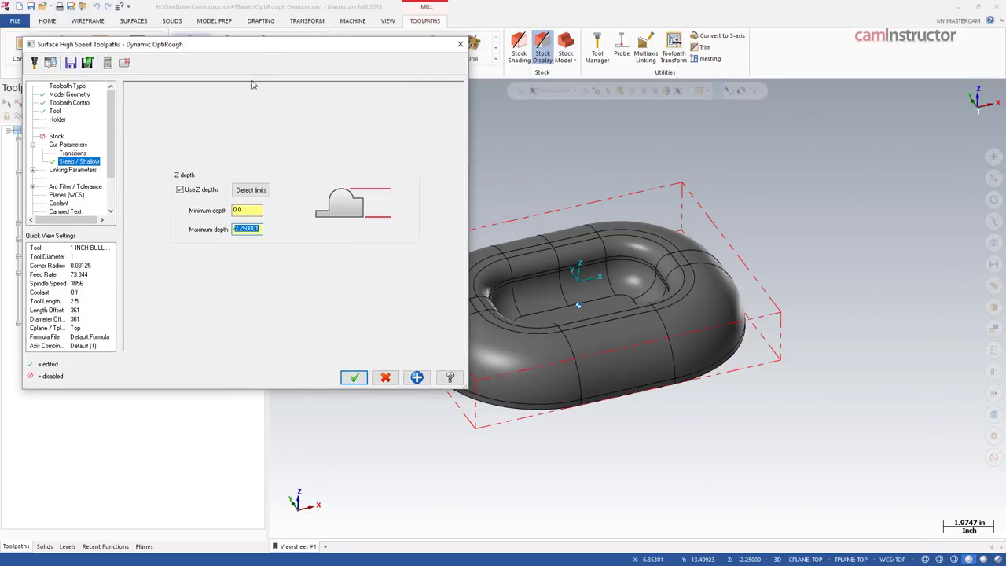
{"action": "left_click_drag", "start_coordinate": [259, 54], "coordinate": [224, 77]}
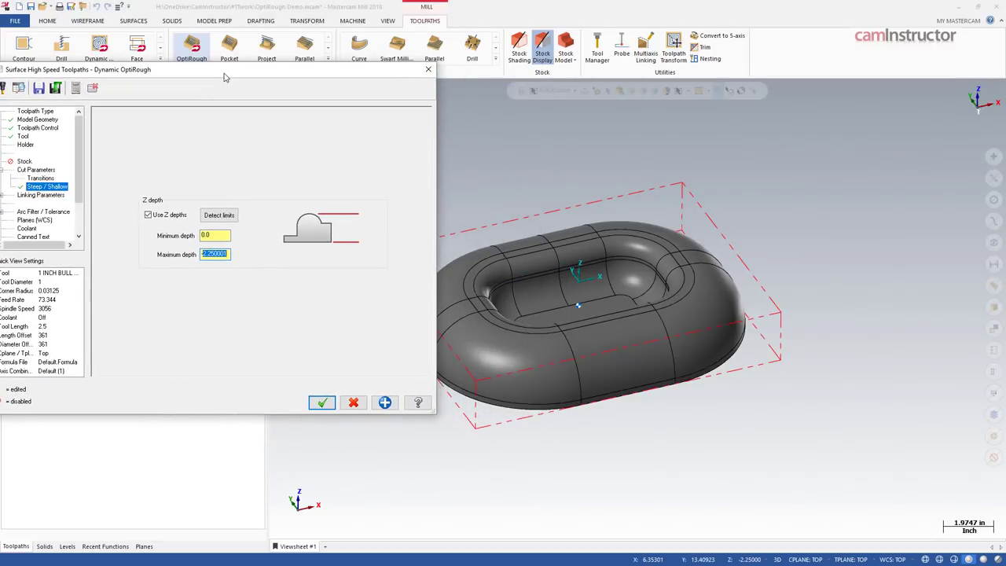
{"action": "left_click_drag", "start_coordinate": [203, 74], "coordinate": [305, 53]}
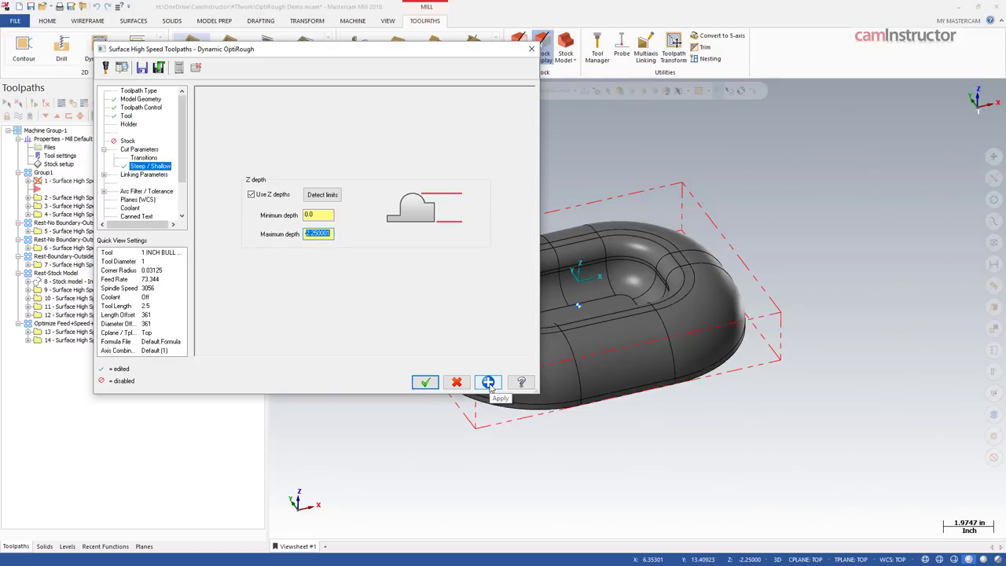
Step: Set the maximum Z depth to -2.3
{"action": "double_click", "coordinate": [322, 235]}
{"action": "left_click_drag", "start_coordinate": [424, 52], "coordinate": [267, 33]}
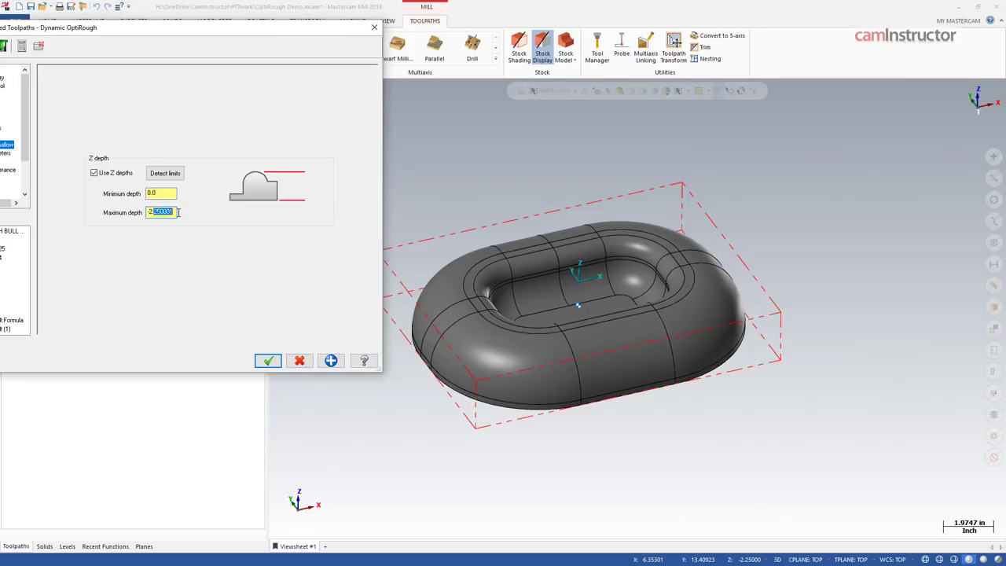
{"action": "type", "text": "0"}
{"action": "left_click_drag", "start_coordinate": [259, 35], "coordinate": [327, 27]}
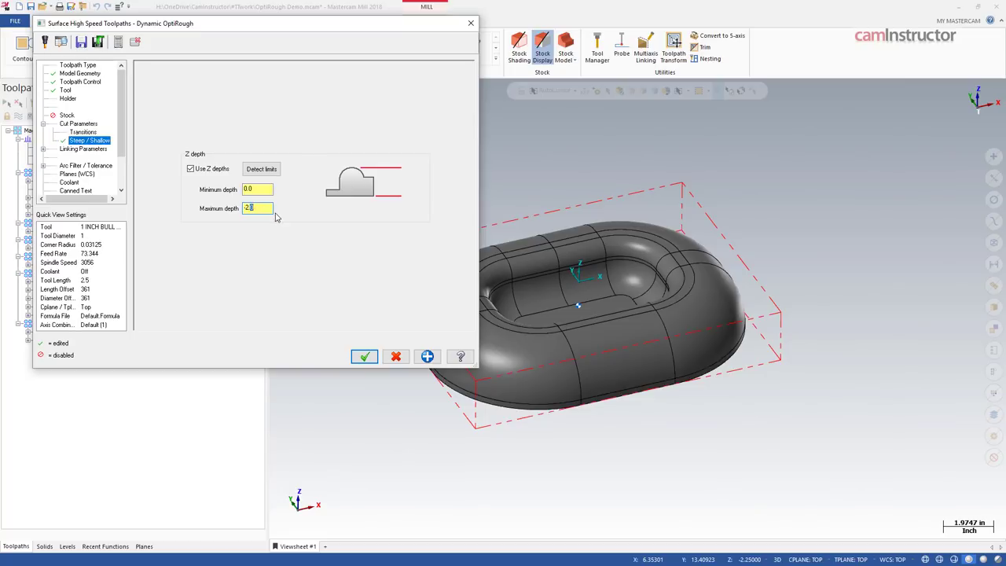
{"action": "type", "text": "3"}
{"action": "left_click_drag", "start_coordinate": [264, 207], "coordinate": [241, 209]}
Step: Set the stepdown distance in the cut parameters to half the total depth, 2.3/2
{"action": "left_click", "coordinate": [79, 124]}
{"action": "double_click", "coordinate": [282, 196]}
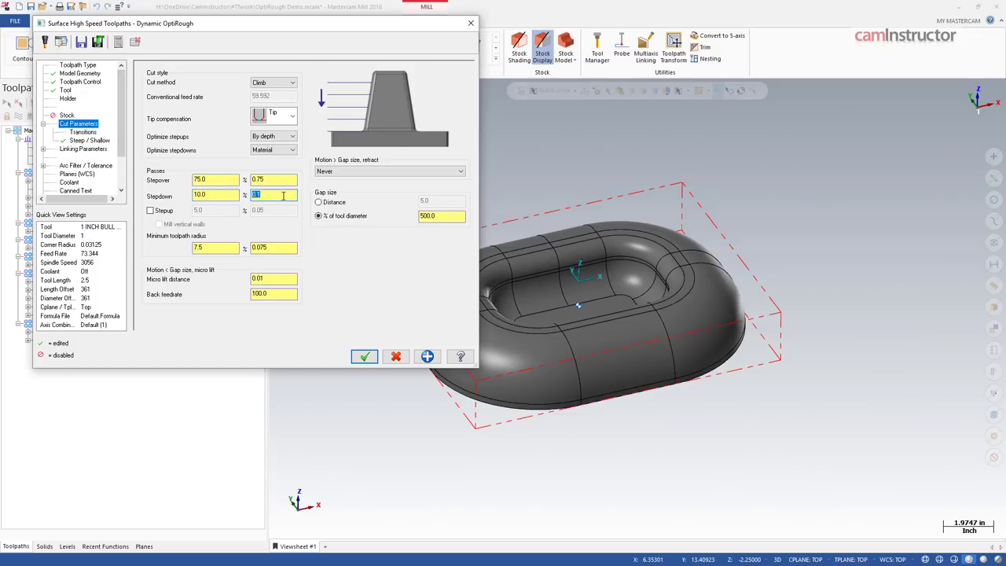
{"action": "type", "text": "2.3/2"}
{"action": "key", "text": "Tab"}
{"action": "double_click", "coordinate": [281, 194]}
Step: Switch to the FSWizard calculator beside the toolpath parameters and look at its work material list without changing the material
{"action": "double_click", "coordinate": [220, 182]}
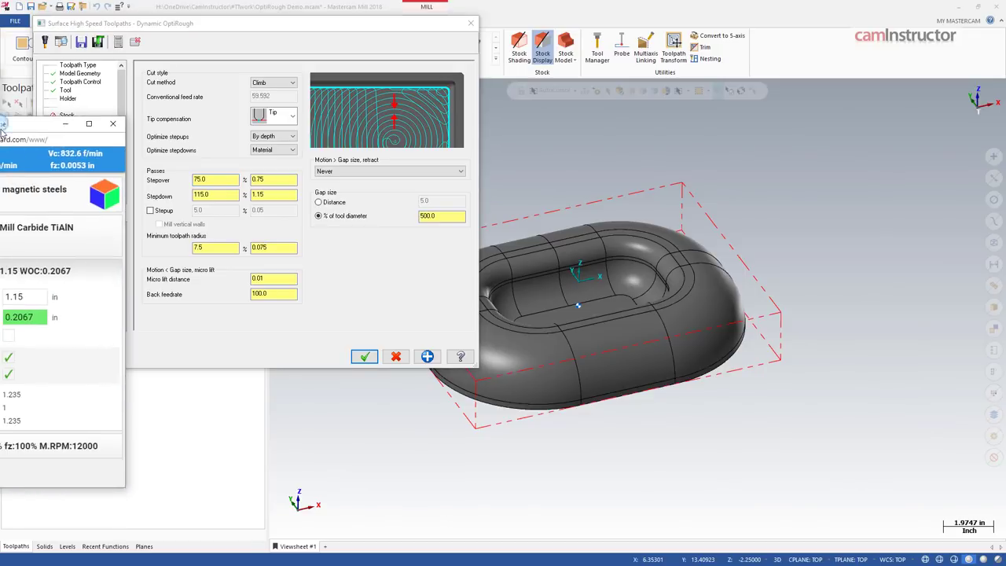
{"action": "left_click_drag", "start_coordinate": [411, 127], "coordinate": [488, 98]}
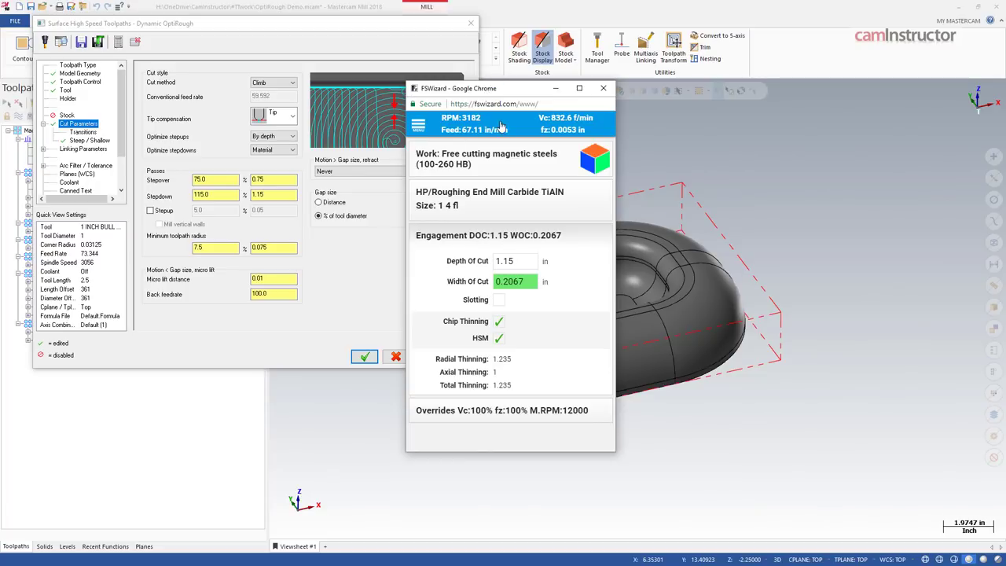
{"action": "left_click_drag", "start_coordinate": [509, 96], "coordinate": [502, 92]}
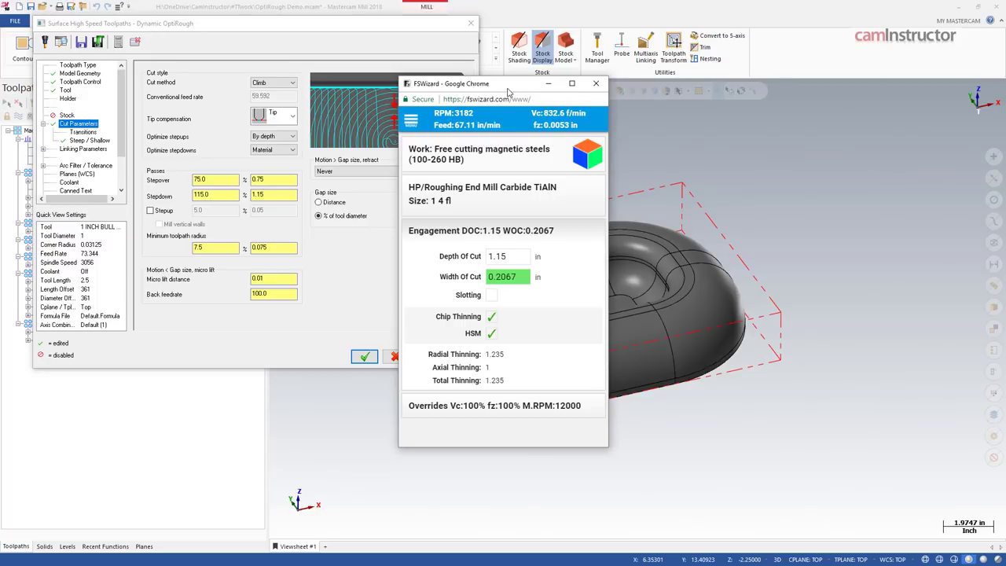
{"action": "left_click_drag", "start_coordinate": [508, 90], "coordinate": [504, 86]}
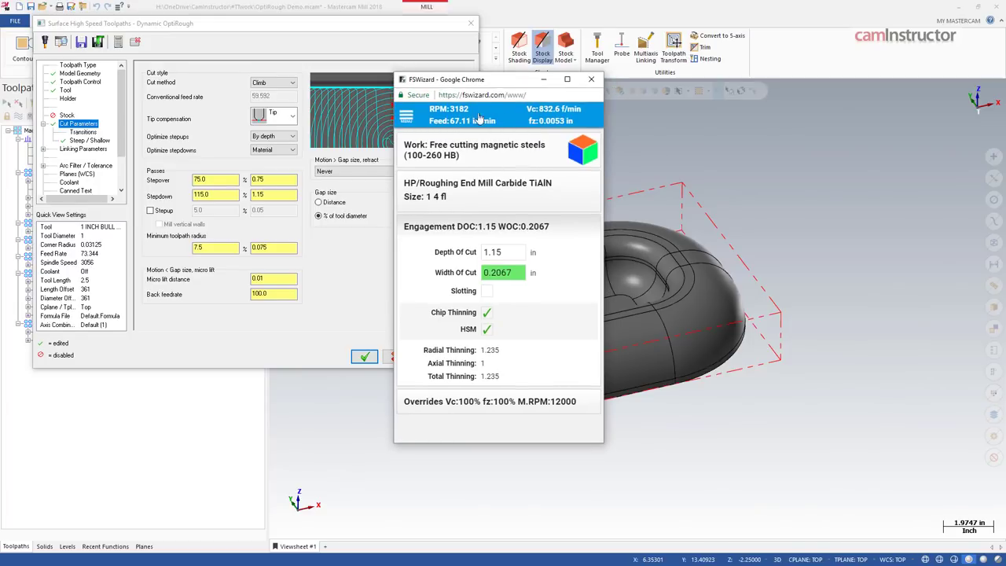
{"action": "left_click_drag", "start_coordinate": [501, 85], "coordinate": [515, 80]}
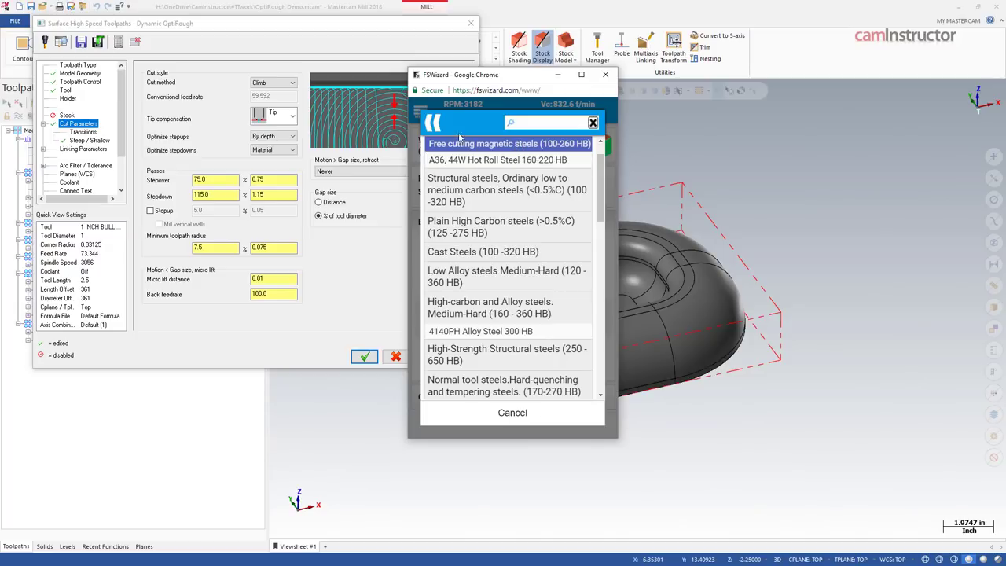
{"action": "left_click", "coordinate": [434, 123]}
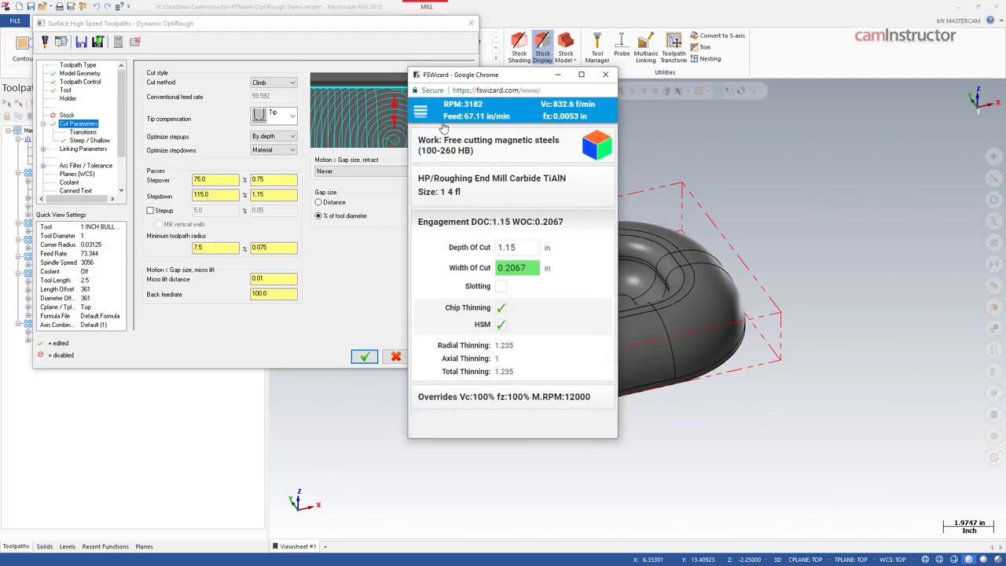
Step: In FSWizard's tool settings, choose HP/Roughing End Mill as the tool type, Carbide as the tool material and TiAlN as the coating
{"action": "left_click", "coordinate": [481, 194]}
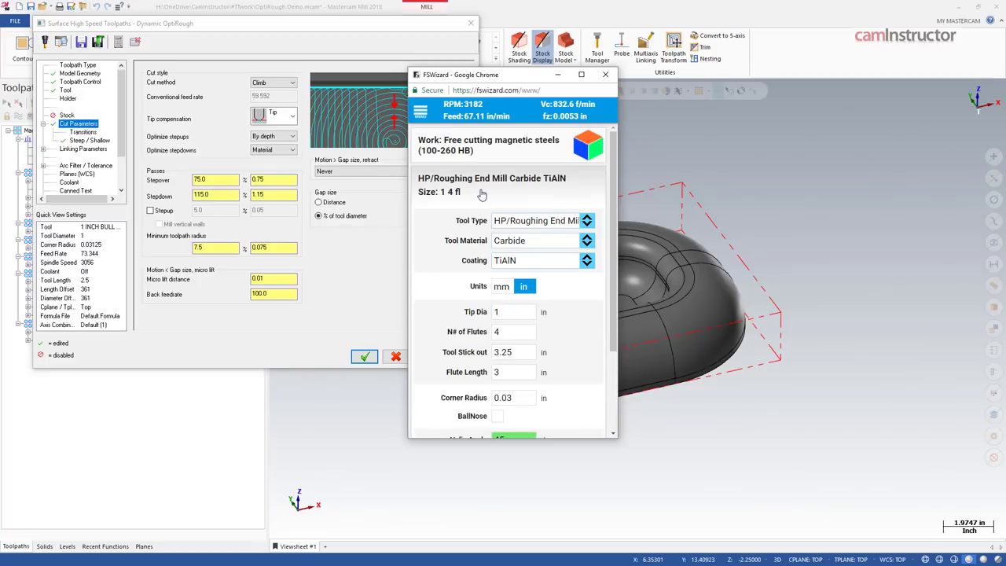
{"action": "left_click", "coordinate": [586, 222]}
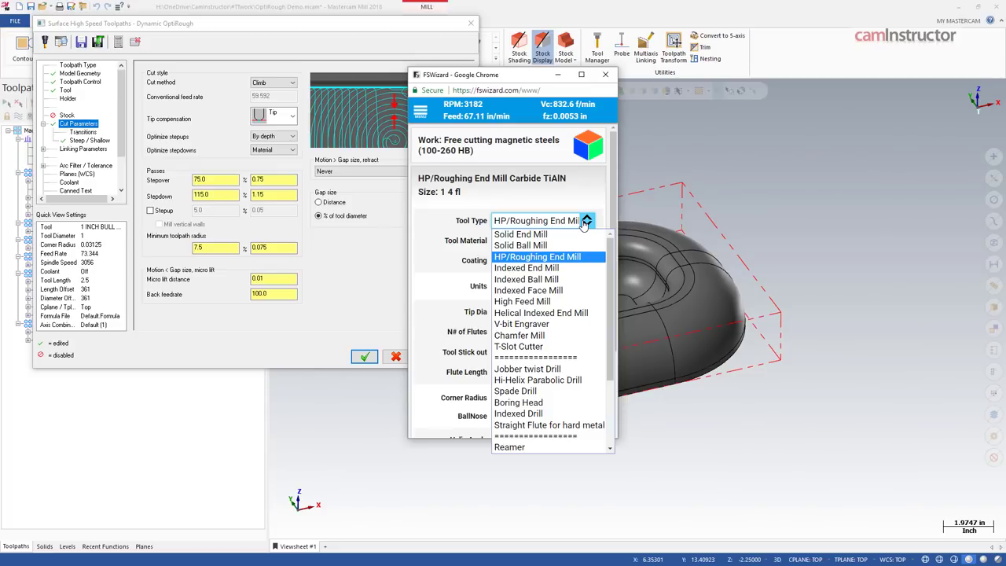
{"action": "left_click", "coordinate": [509, 257]}
{"action": "left_click", "coordinate": [518, 242]}
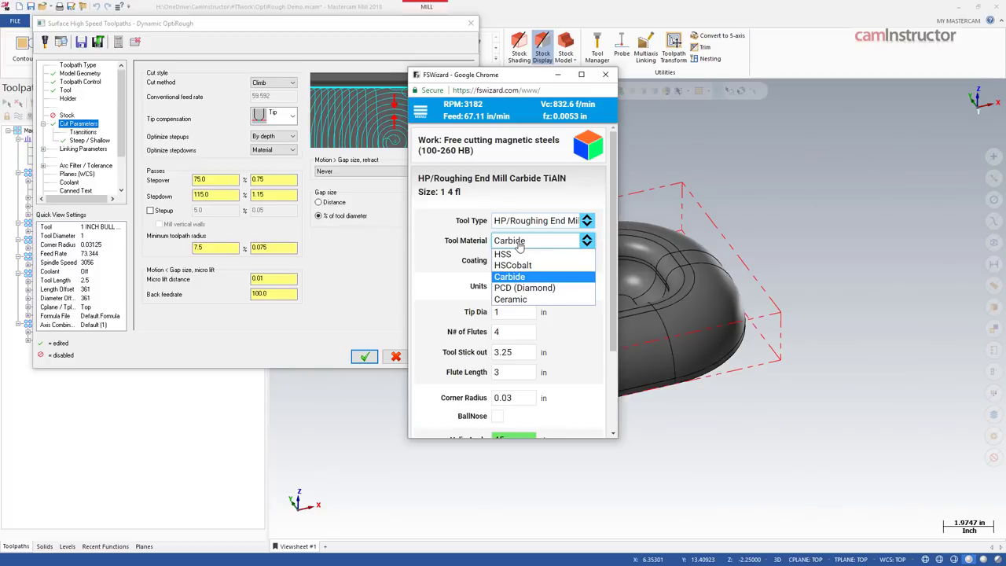
{"action": "left_click", "coordinate": [525, 278]}
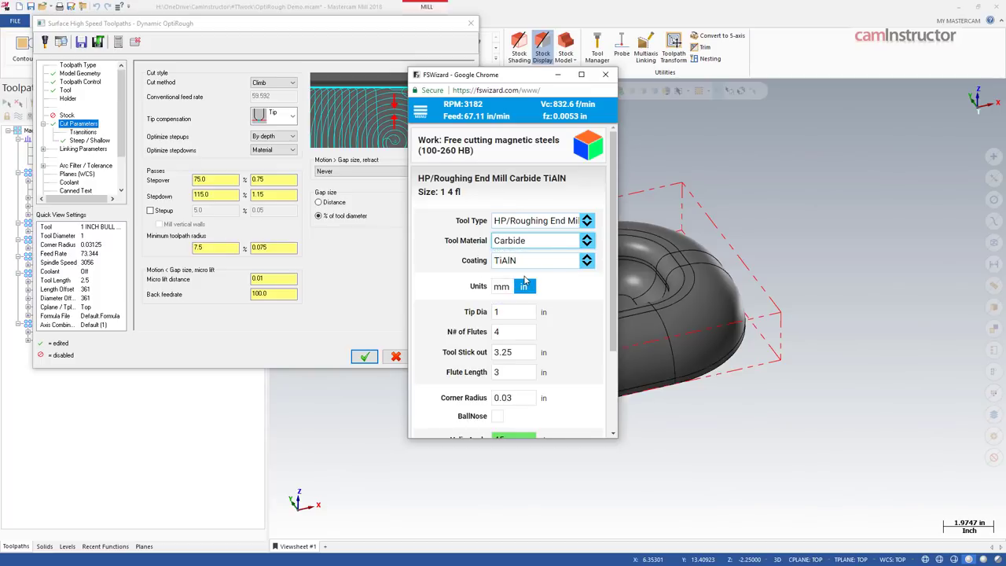
{"action": "left_click", "coordinate": [518, 264]}
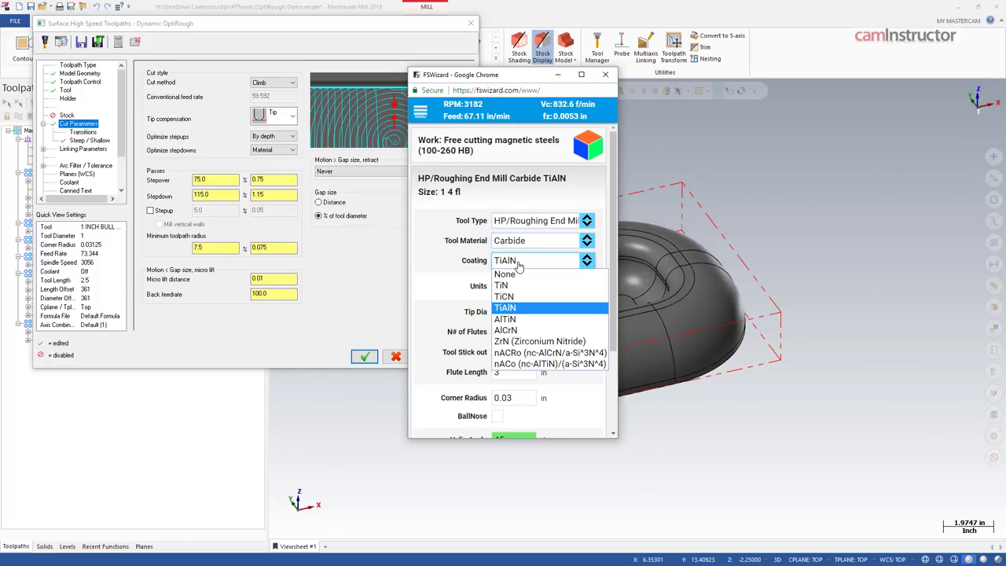
{"action": "left_click", "coordinate": [517, 311]}
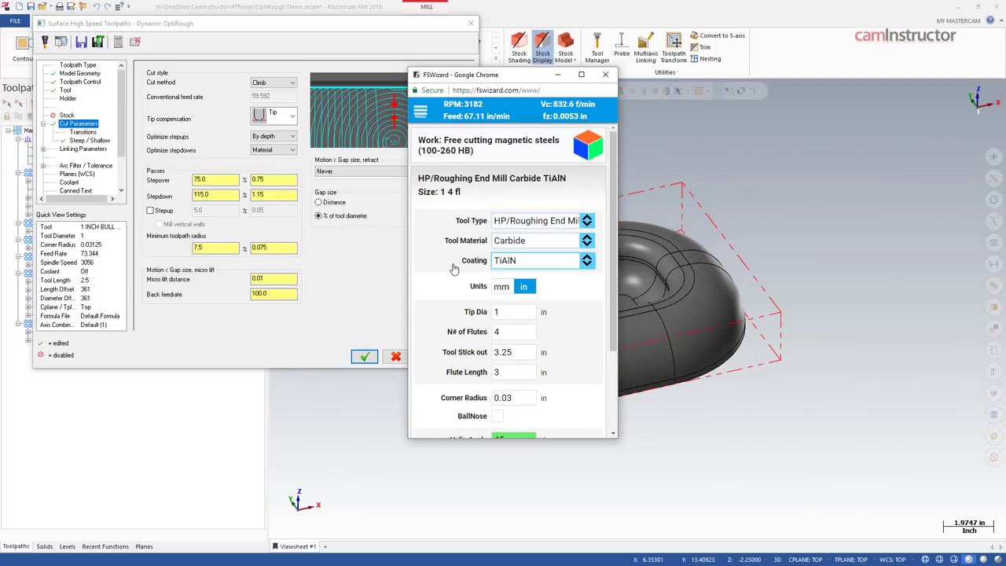
{"action": "left_click", "coordinate": [531, 266]}
{"action": "left_click", "coordinate": [456, 283]}
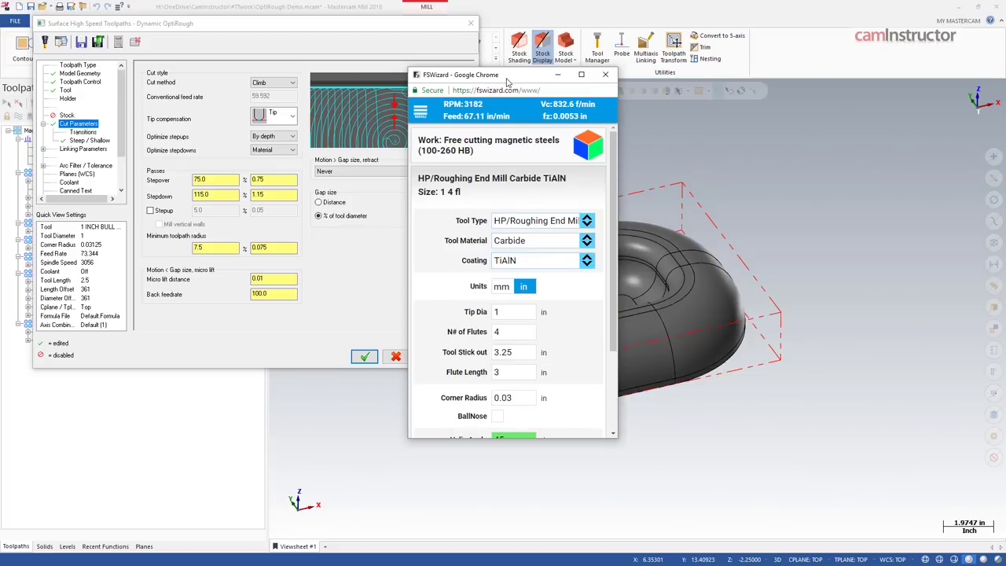
Step: Review the tool's tip diameter, number of flutes, flute length, stick-out, corner radius, helix angle and lead angle in FSWizard
{"action": "left_click_drag", "start_coordinate": [506, 75], "coordinate": [553, 63]}
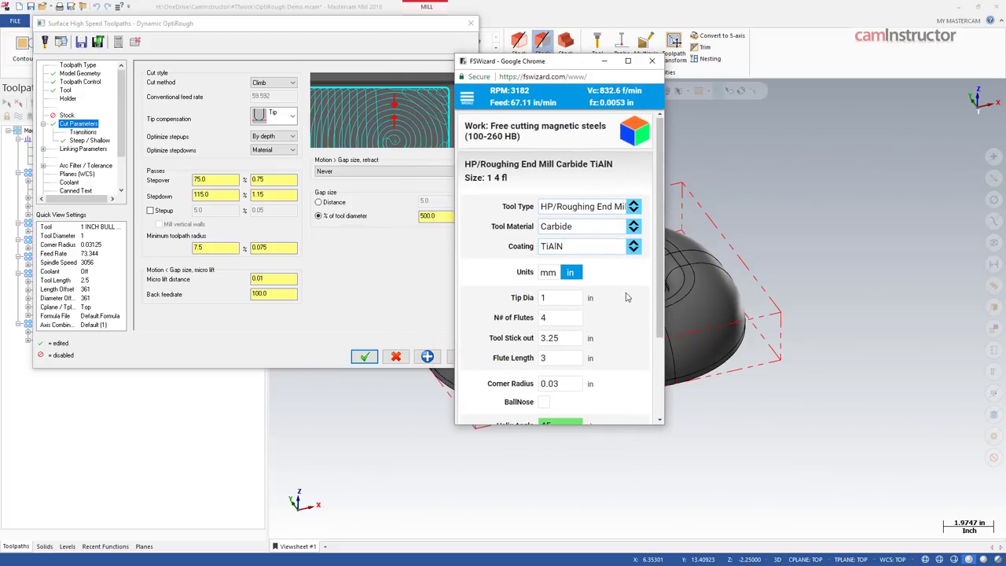
{"action": "scroll", "coordinate": [626, 296], "scroll_direction": "down", "scroll_amount": 1}
{"action": "left_click", "coordinate": [576, 246]}
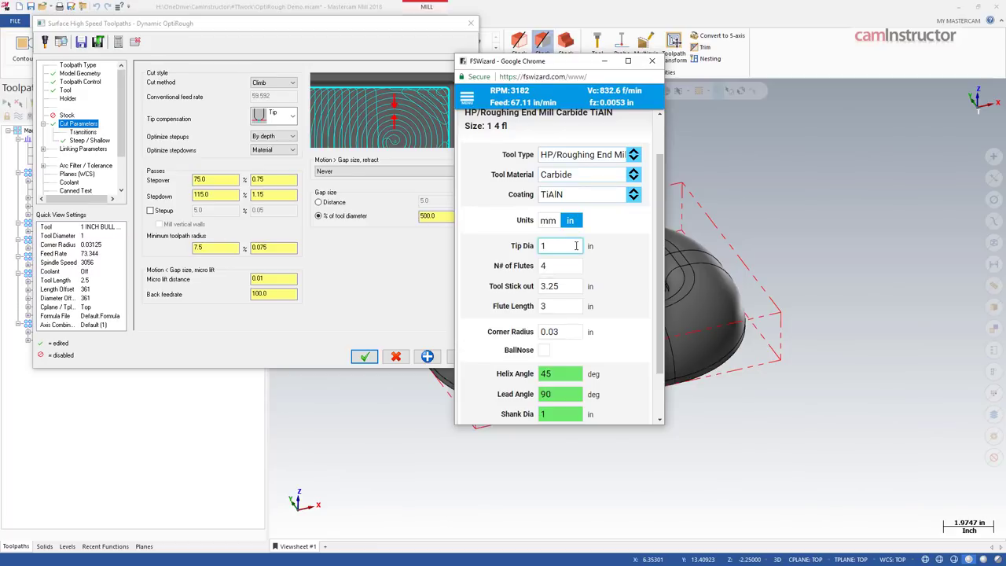
{"action": "double_click", "coordinate": [576, 246]}
{"action": "double_click", "coordinate": [569, 265]}
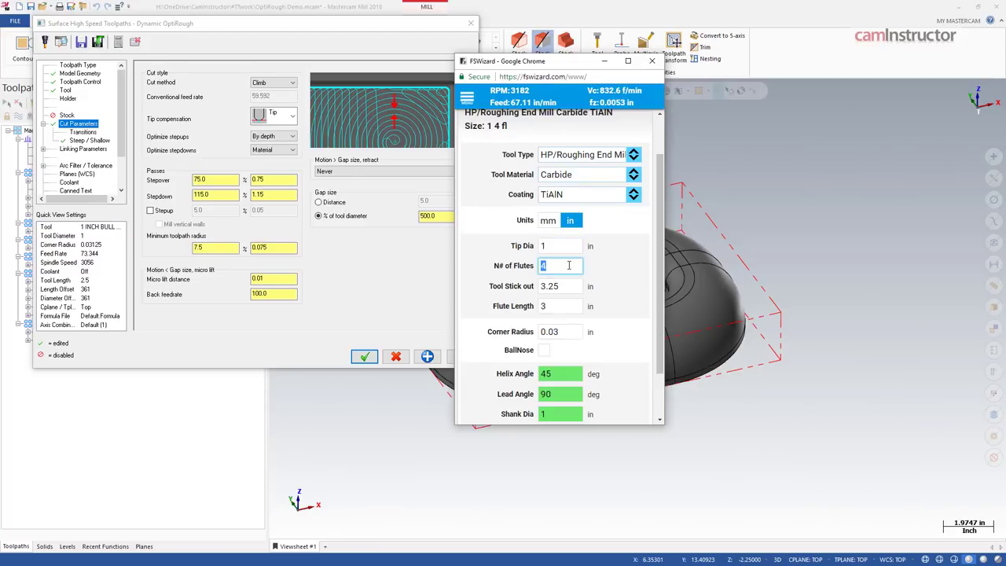
{"action": "double_click", "coordinate": [559, 306]}
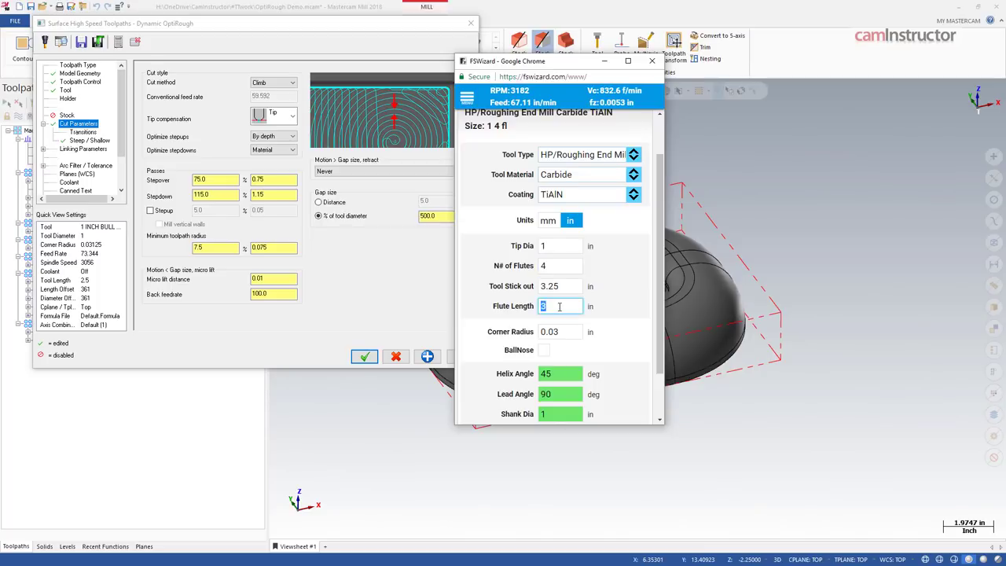
{"action": "double_click", "coordinate": [568, 286]}
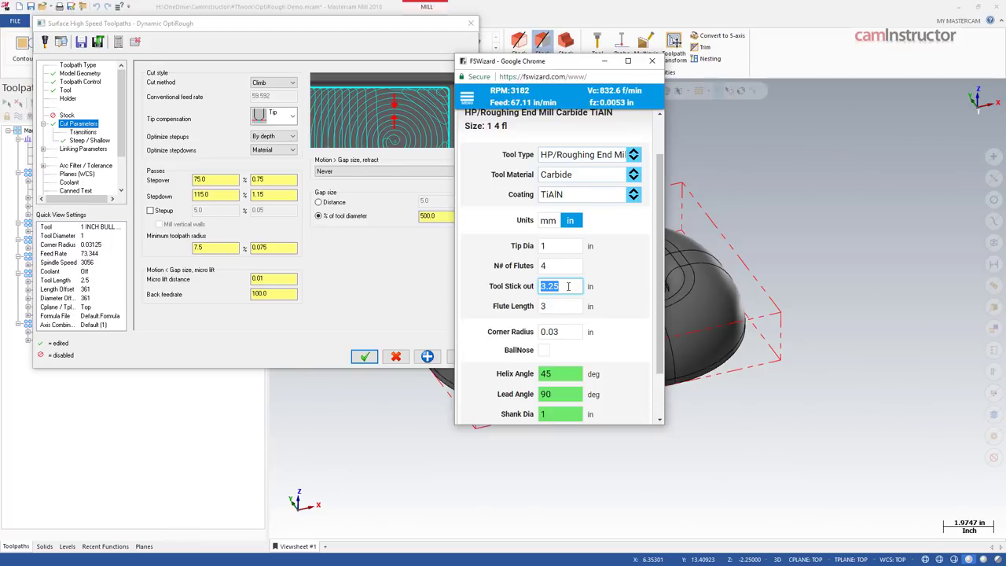
{"action": "double_click", "coordinate": [561, 330]}
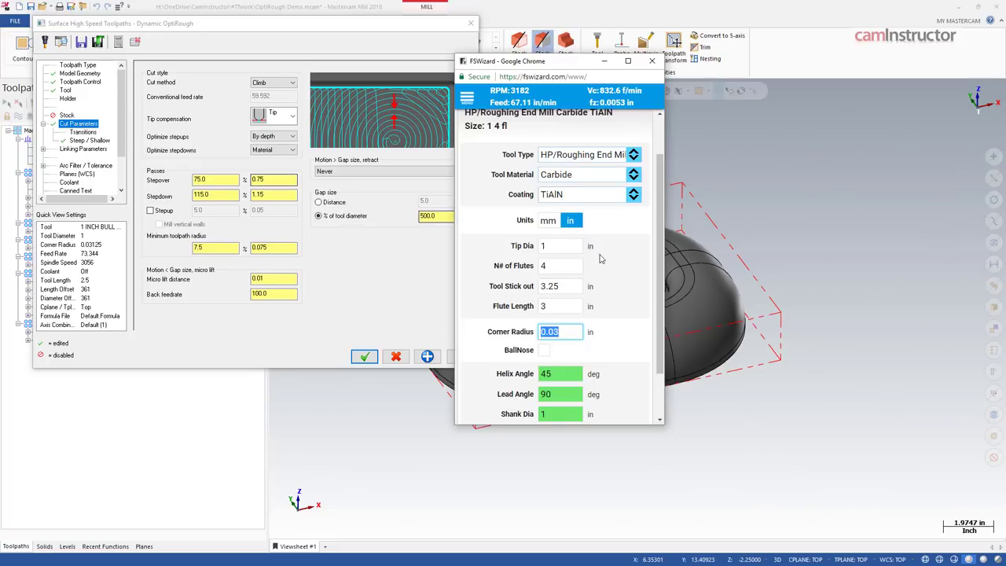
{"action": "scroll", "coordinate": [629, 334], "scroll_direction": "down", "scroll_amount": 1}
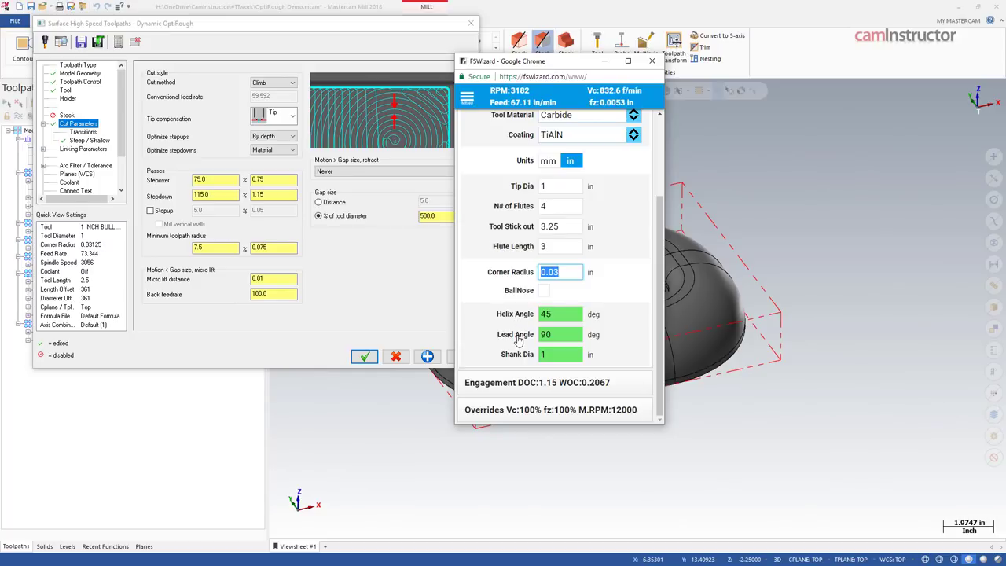
{"action": "left_click", "coordinate": [567, 314]}
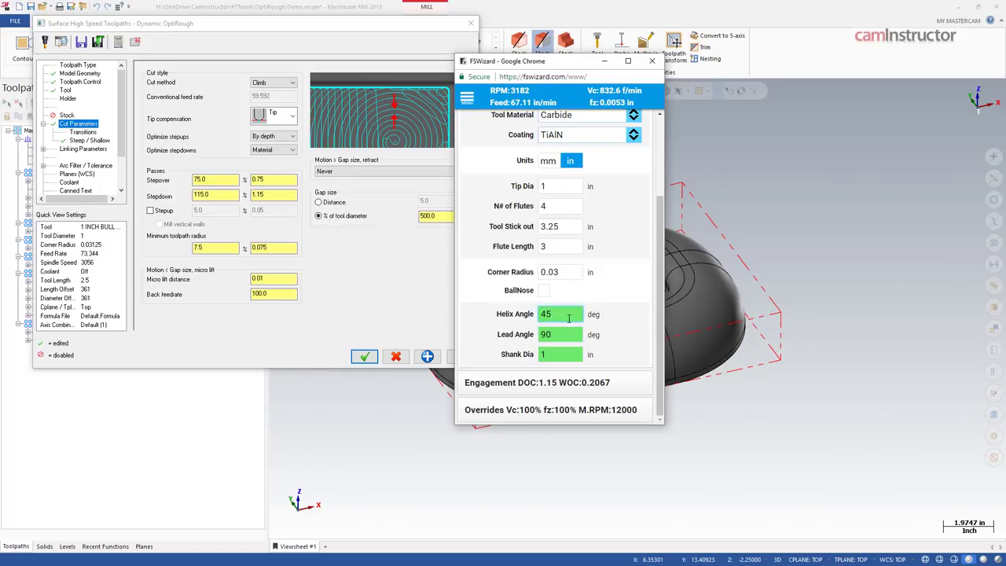
{"action": "key", "text": "Tab"}
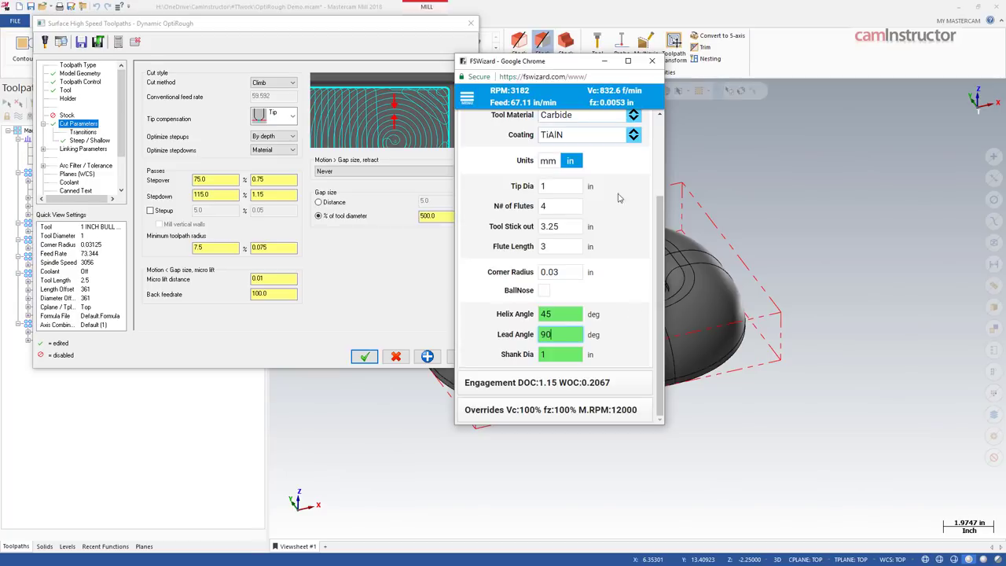
Step: Try a depth of cut of 3 in the engagement settings and check the suggested width of cut
{"action": "left_click", "coordinate": [595, 381]}
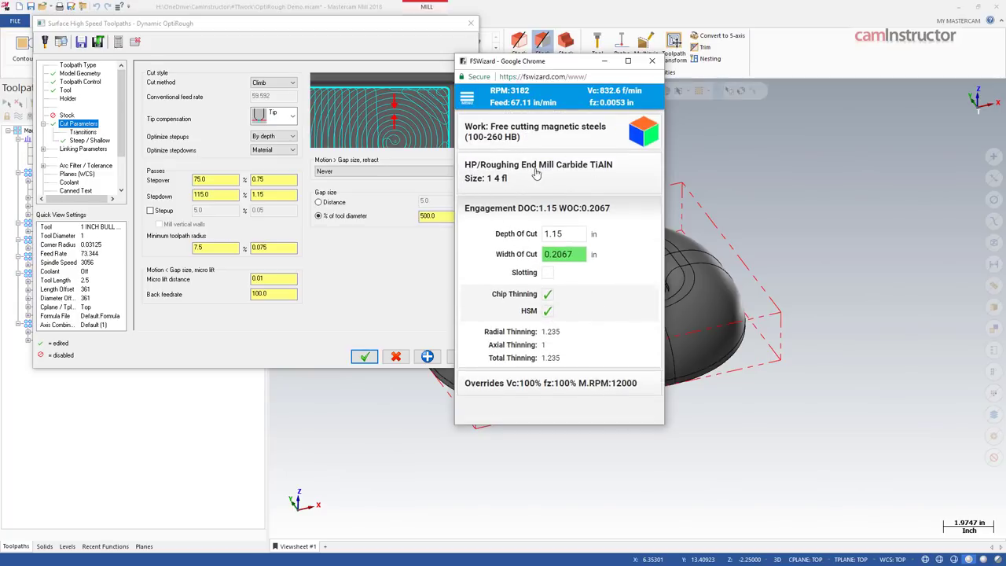
{"action": "left_click", "coordinate": [516, 234]}
{"action": "type", "text": "3"}
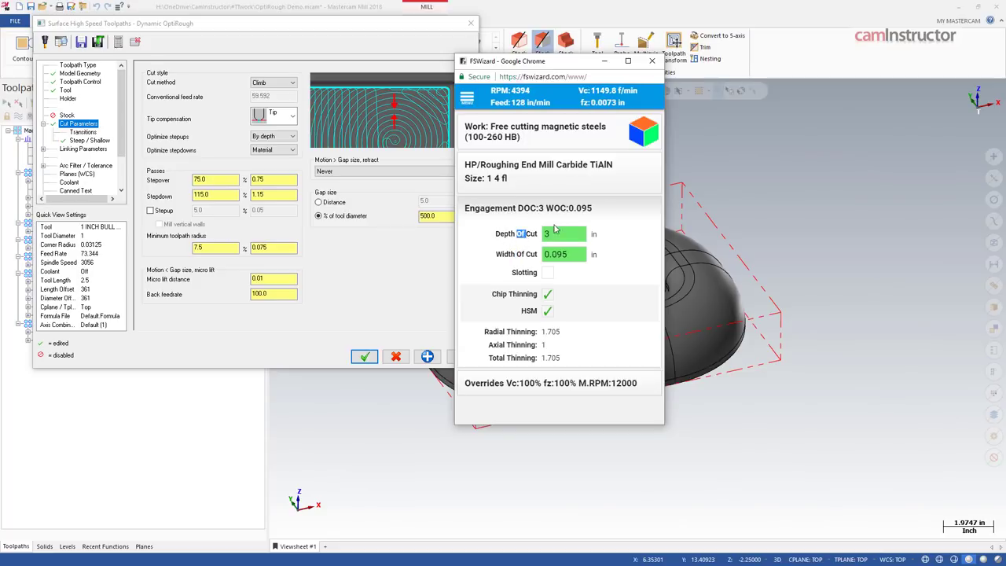
{"action": "left_click", "coordinate": [577, 256]}
Step: Set the depth of cut to 1.15 in and check the recommended width of cut
{"action": "double_click", "coordinate": [564, 233]}
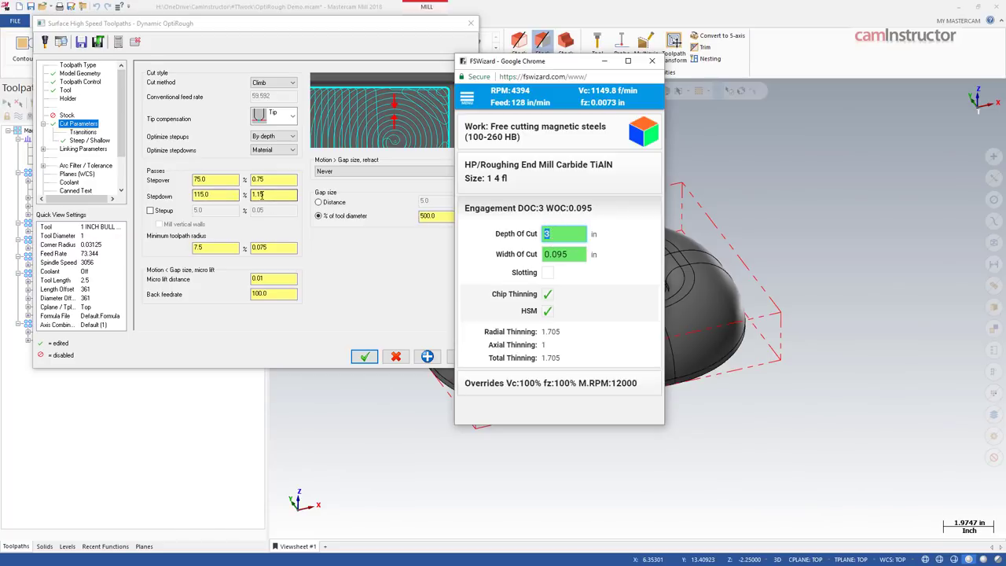
{"action": "type", "text": "1.15"}
{"action": "key", "text": "Tab"}
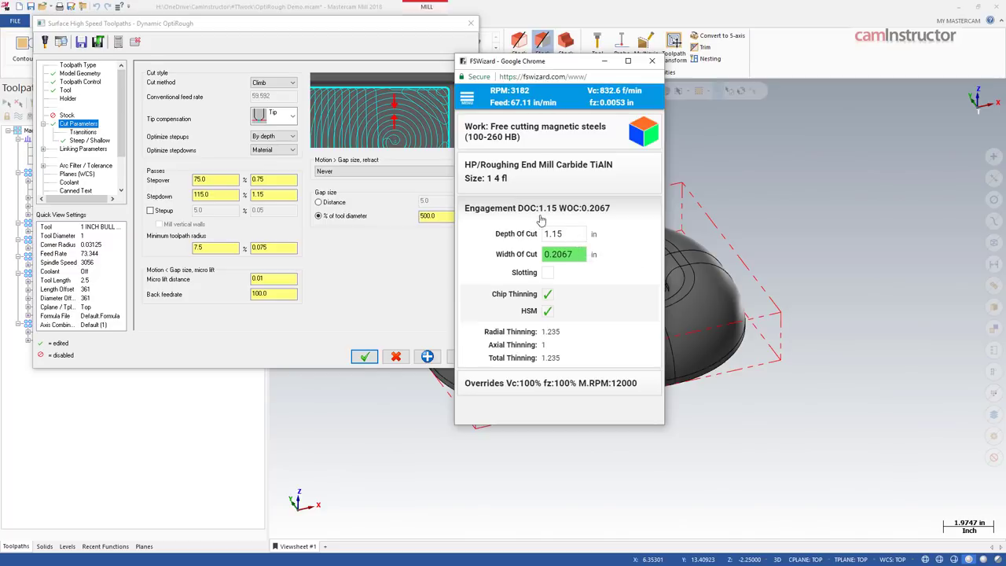
{"action": "double_click", "coordinate": [578, 253]}
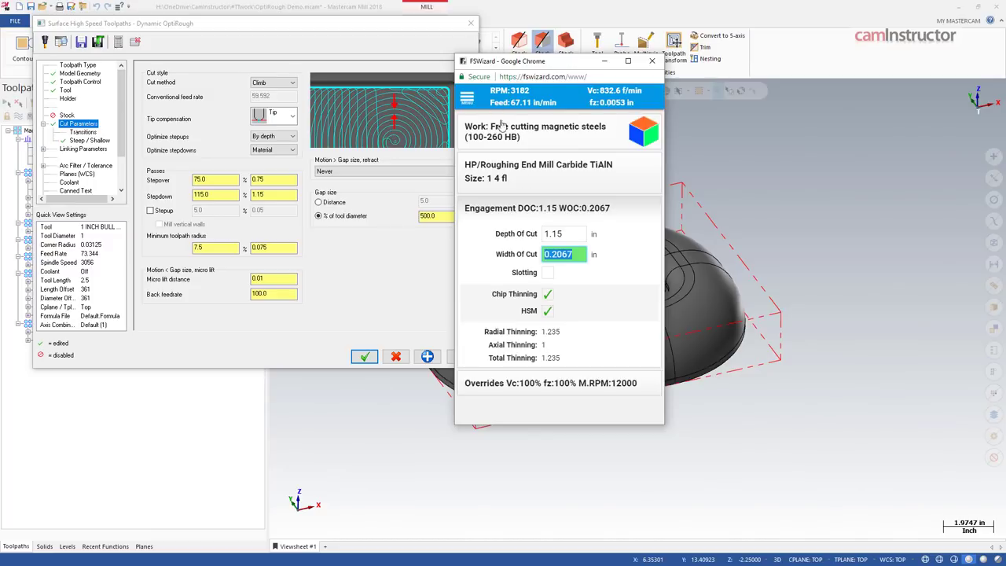
Step: Toggle the HSM and Chip Thinning options off and back on to compare the calculated speeds and feeds
{"action": "left_click", "coordinate": [548, 312]}
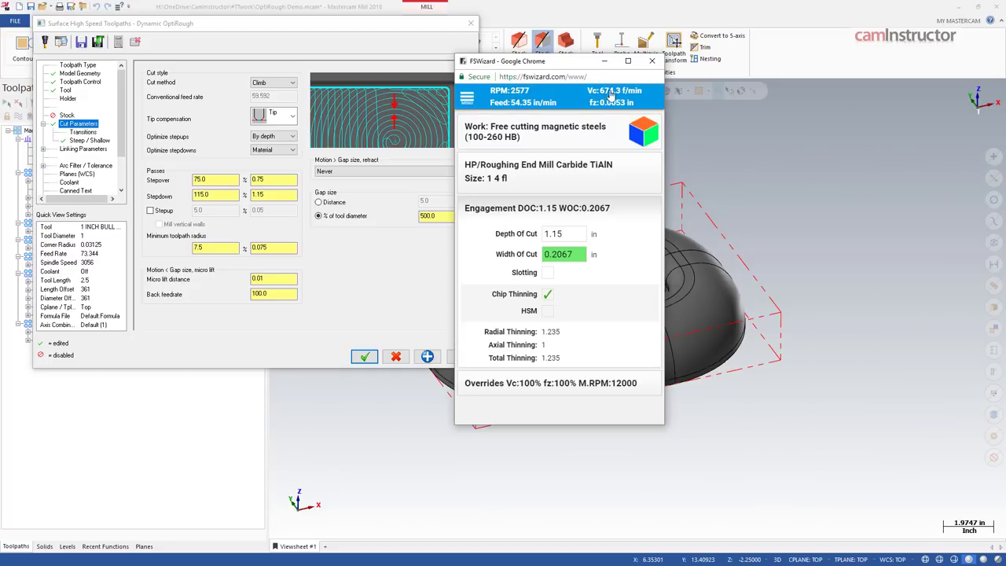
{"action": "left_click", "coordinate": [547, 311]}
{"action": "left_click", "coordinate": [548, 294]}
{"action": "left_click", "coordinate": [548, 296]}
{"action": "left_click", "coordinate": [579, 253]}
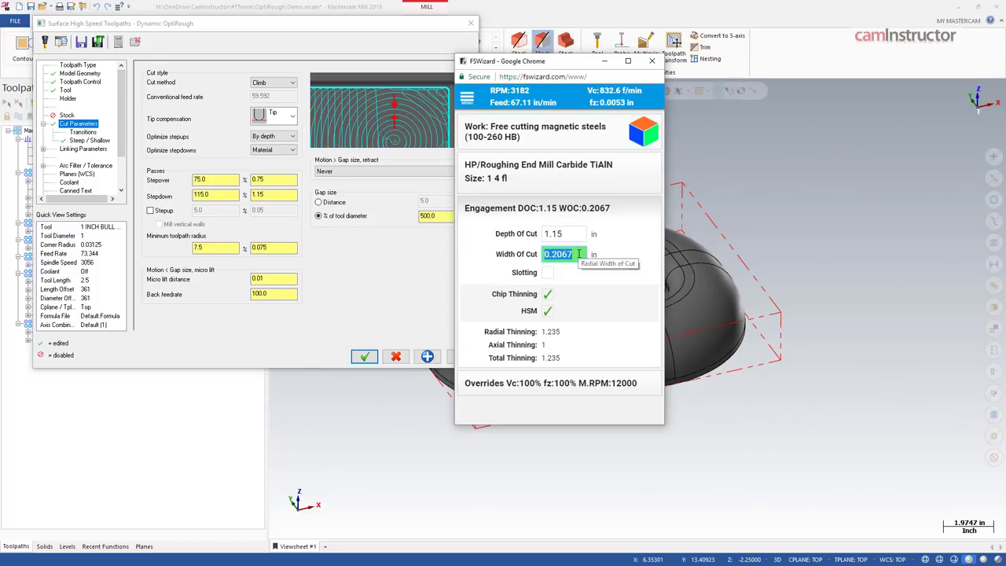
Step: Collapse the engagement settings, review the calculated speed and feed, and switch back to Mastercam's toolpath parameters
{"action": "left_click", "coordinate": [611, 98]}
{"action": "left_click", "coordinate": [594, 95]}
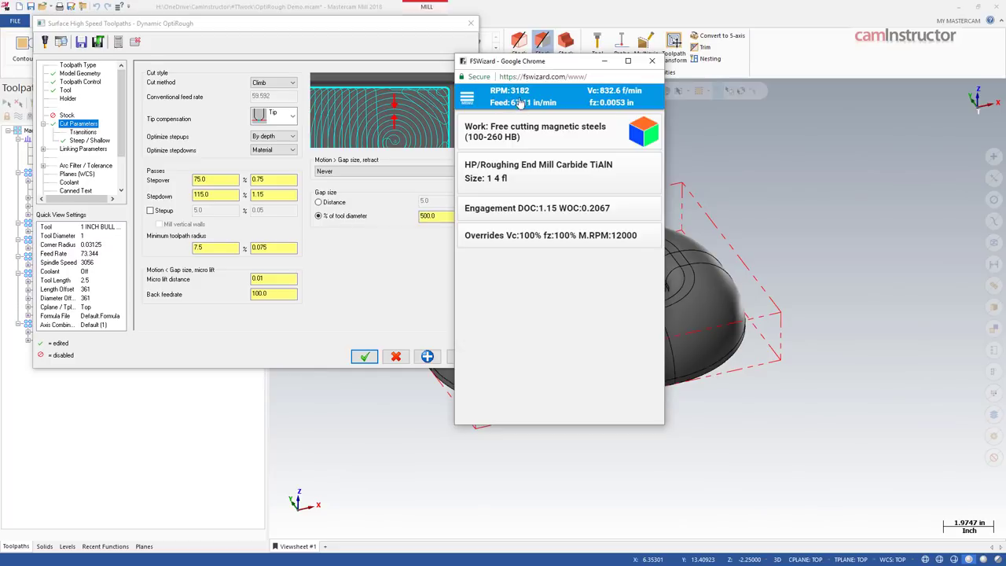
{"action": "left_click", "coordinate": [577, 305]}
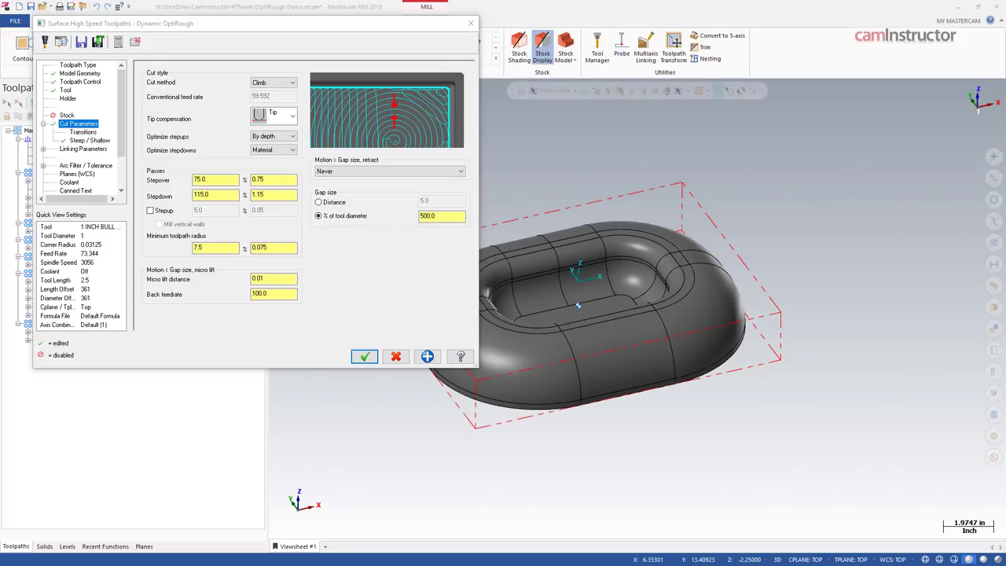
Step: Set the stepover distance to 0.2 in the cut parameters
{"action": "left_click", "coordinate": [283, 180]}
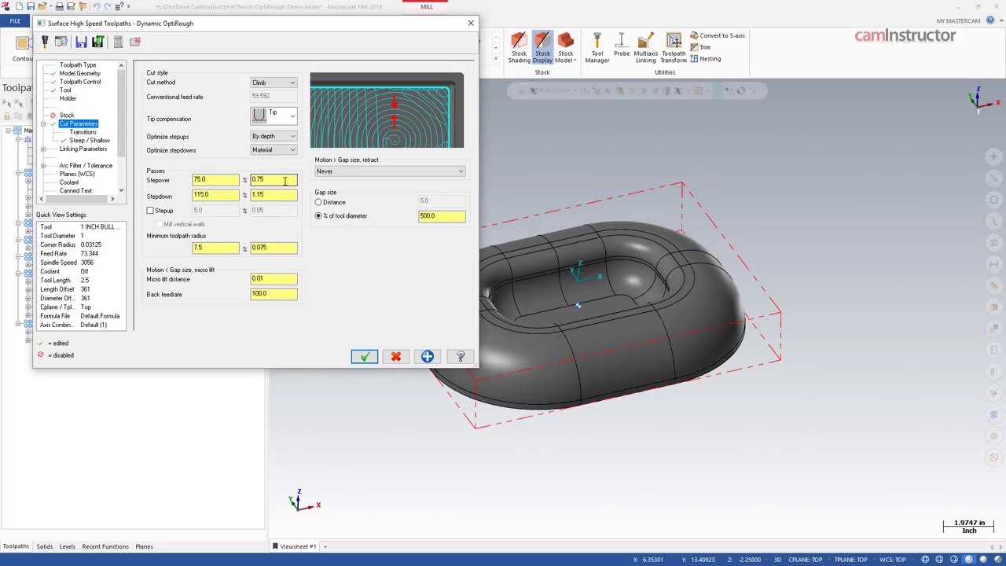
{"action": "double_click", "coordinate": [285, 180]}
{"action": "type", "text": "0.2"}
Step: Set the stepover percentage to 15 in the cut parameters
{"action": "left_click", "coordinate": [224, 180]}
{"action": "double_click", "coordinate": [222, 181]}
{"action": "type", "text": "15"}
{"action": "left_click", "coordinate": [285, 194]}
{"action": "left_click", "coordinate": [284, 180]}
Step: Compare the bull endmill's surface speed and feed per tooth in the tool settings with the values calculated in FSWizard
{"action": "left_click", "coordinate": [66, 90]}
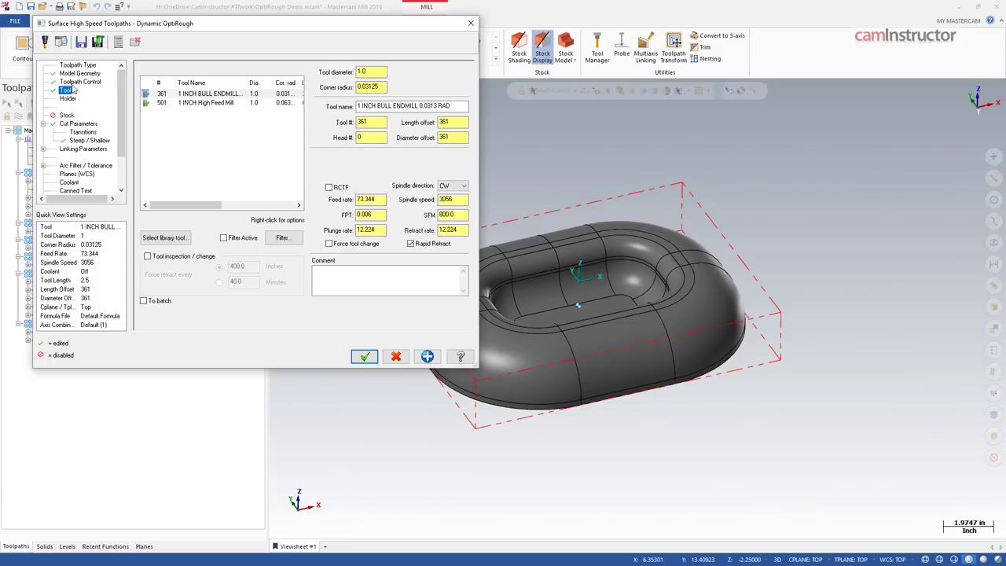
{"action": "double_click", "coordinate": [461, 214]}
{"action": "key", "text": "alt+Tab"}
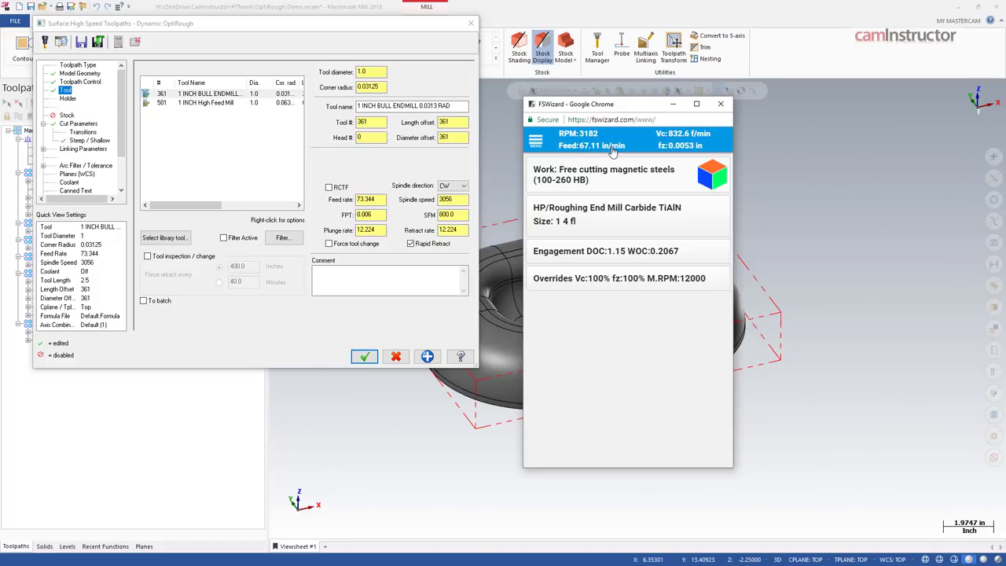
{"action": "left_click", "coordinate": [351, 222]}
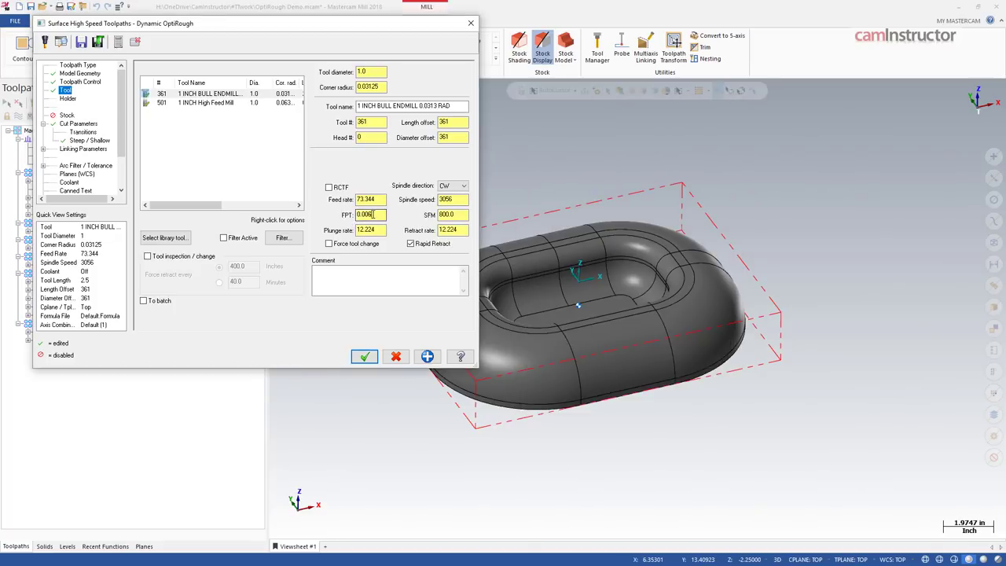
Step: Set the bull endmill's feed per tooth to 0.005, check it against FSWizard, and clear the FSWizard window from the model view
{"action": "double_click", "coordinate": [379, 199]}
{"action": "double_click", "coordinate": [377, 214]}
{"action": "type", "text": "0"}
{"action": "left_click", "coordinate": [380, 199]}
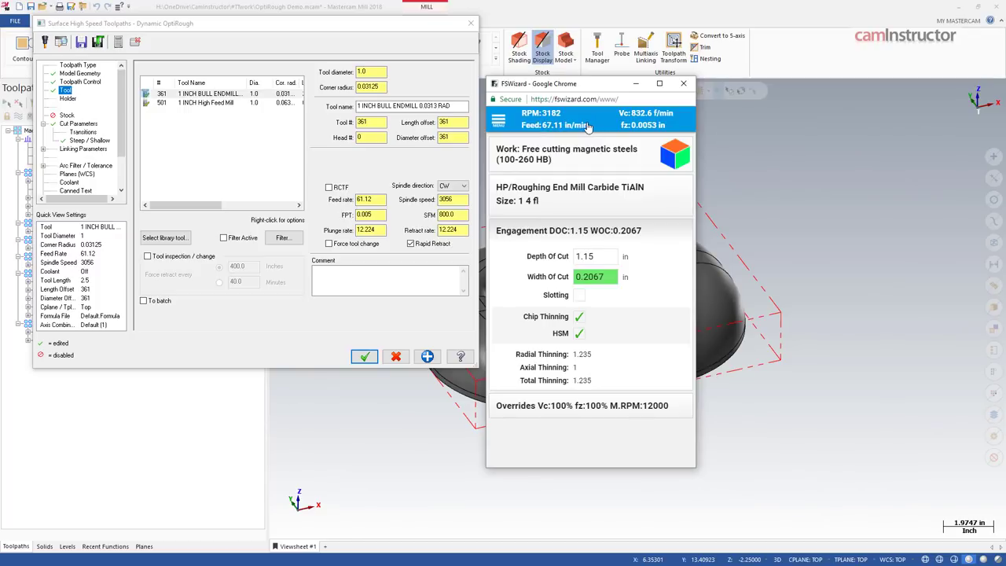
{"action": "left_click_drag", "start_coordinate": [601, 87], "coordinate": [0, 93]}
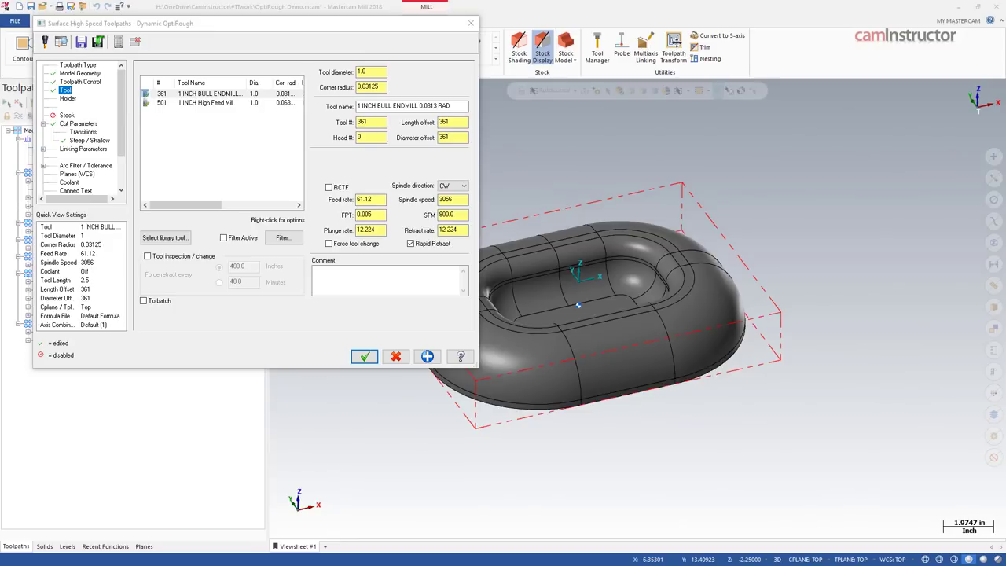
Step: Reposition the toolpath settings window and review the stepover, stepdown, transitions, Z depth limits and linking parameters
{"action": "left_click_drag", "start_coordinate": [226, 28], "coordinate": [359, 47]}
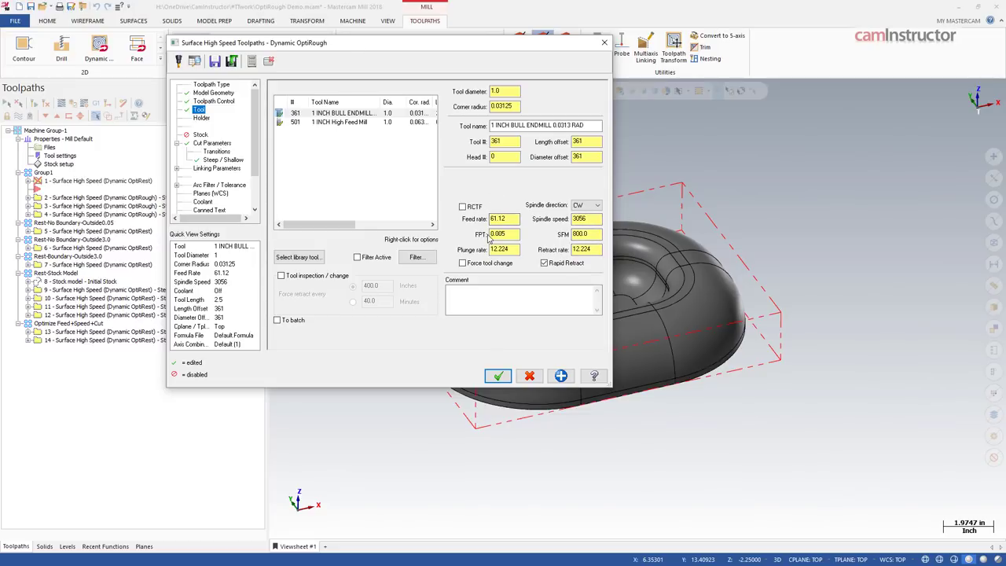
{"action": "left_click_drag", "start_coordinate": [359, 47], "coordinate": [403, 95]}
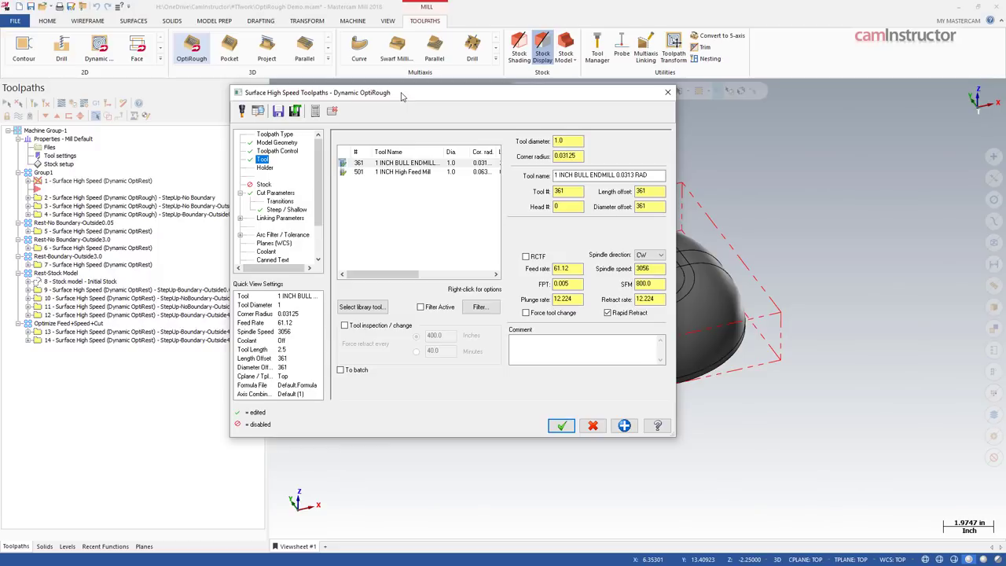
{"action": "left_click_drag", "start_coordinate": [401, 95], "coordinate": [394, 84]}
{"action": "left_click", "coordinate": [269, 184]}
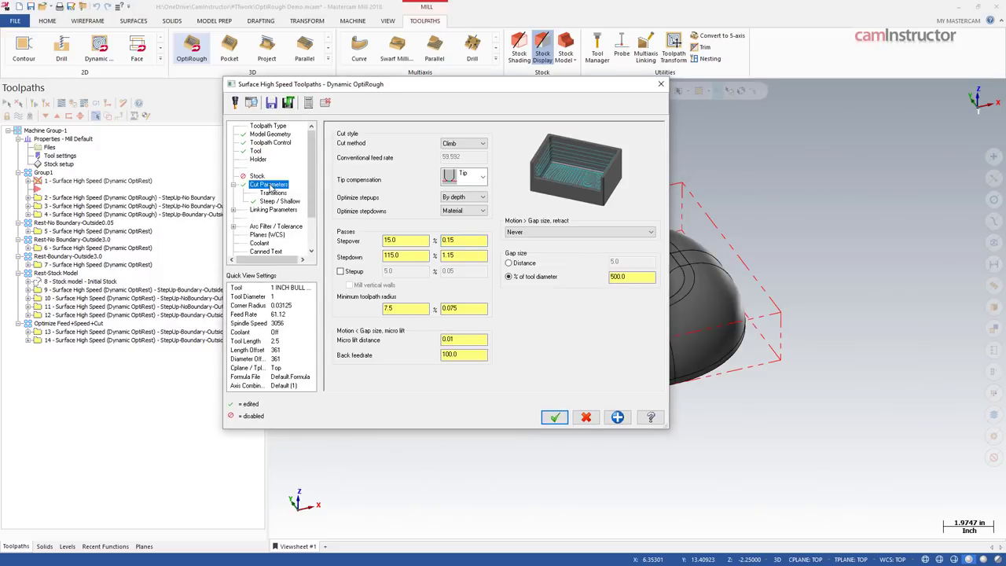
{"action": "left_click", "coordinate": [464, 239]}
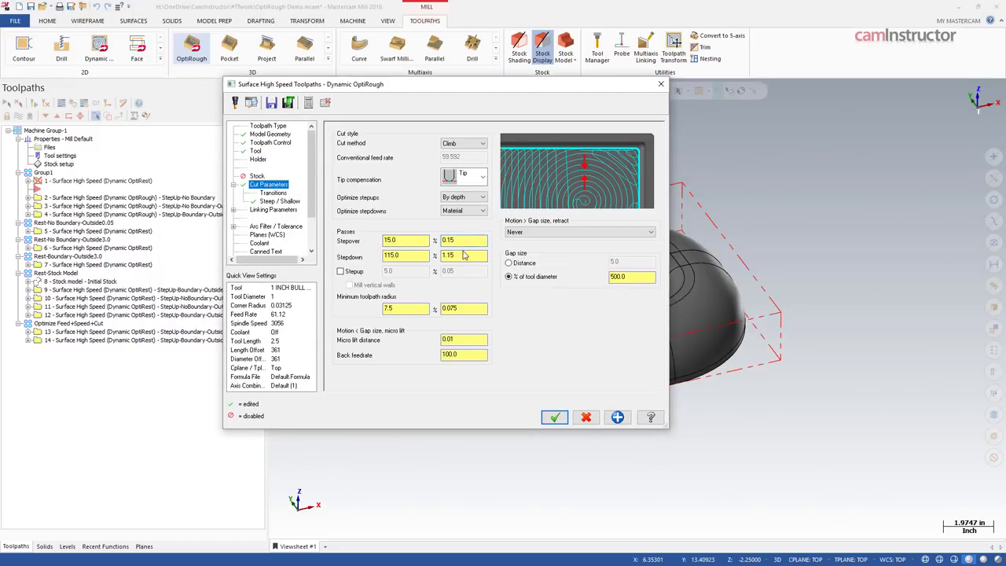
{"action": "double_click", "coordinate": [463, 254]}
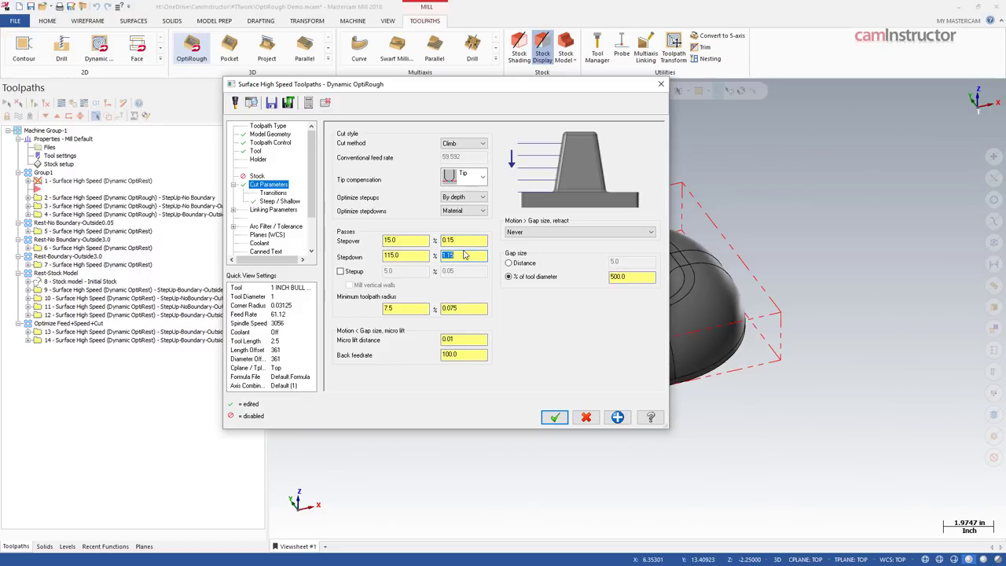
{"action": "left_click", "coordinate": [273, 193]}
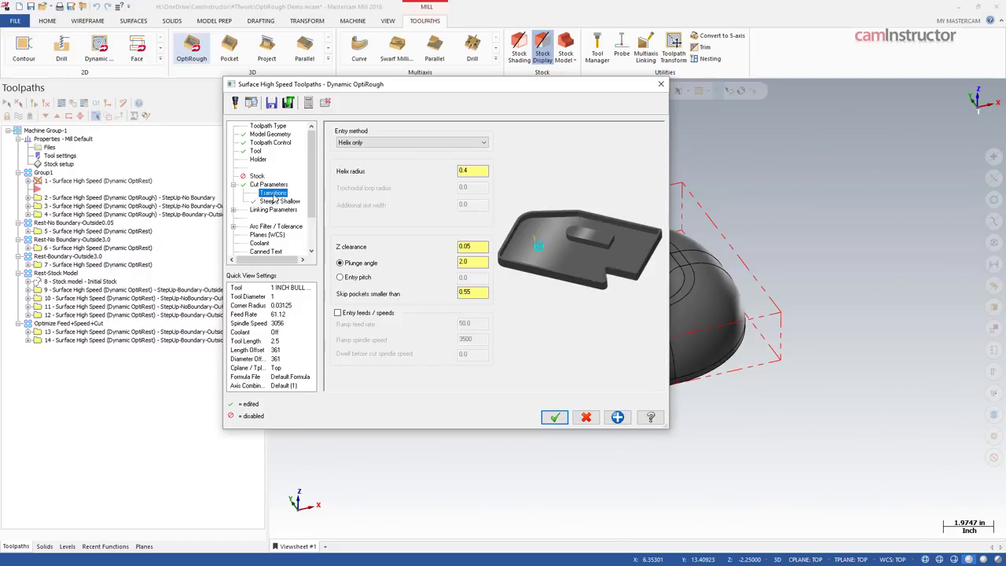
{"action": "left_click", "coordinate": [279, 201]}
{"action": "left_click", "coordinate": [276, 210]}
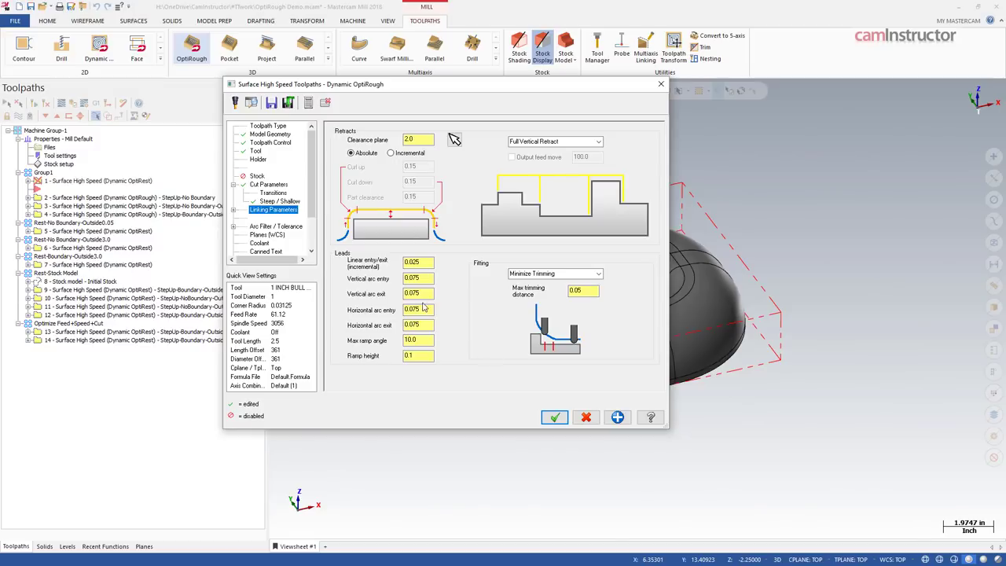
{"action": "left_click", "coordinate": [281, 202]}
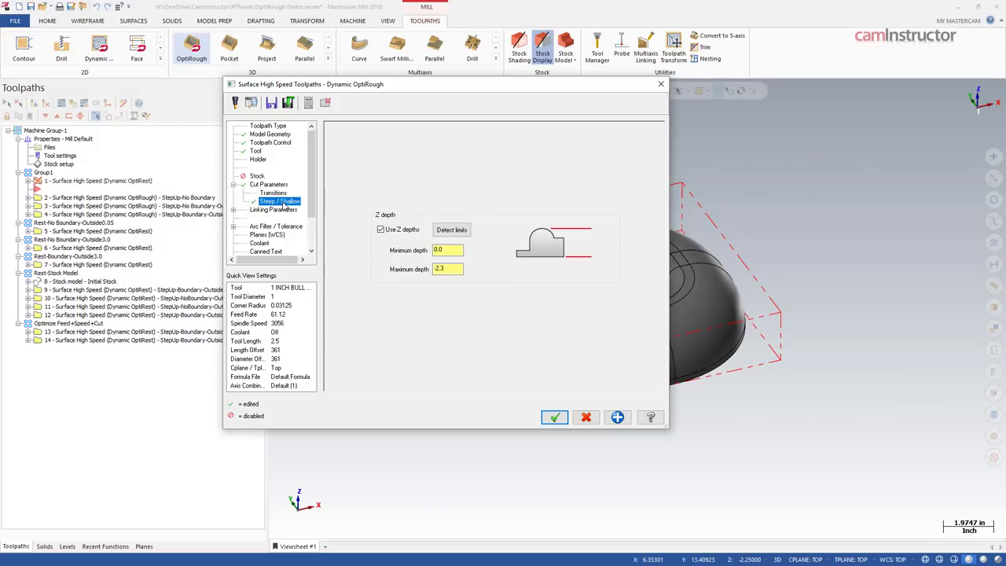
{"action": "left_click", "coordinate": [269, 185]}
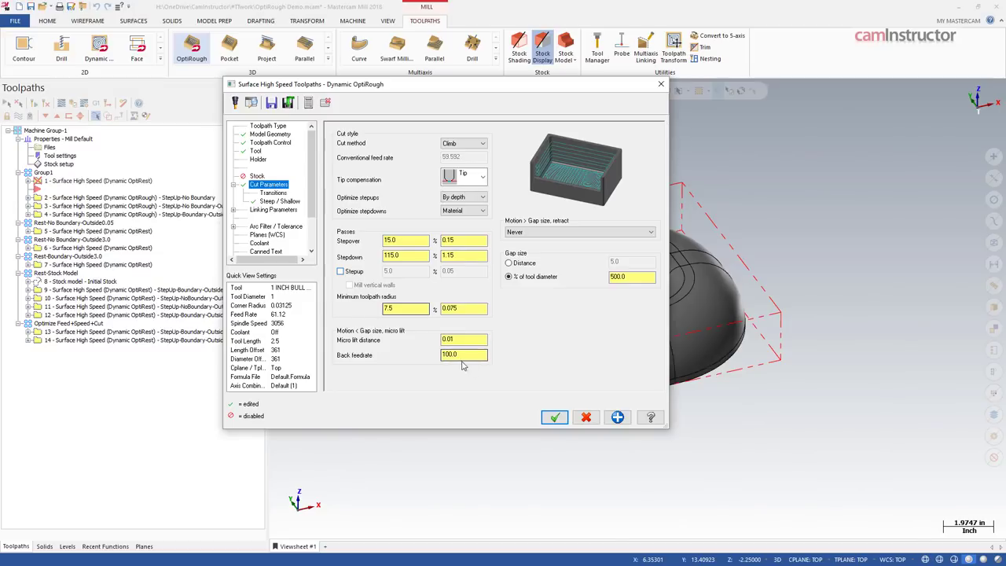
Step: Accept the parameters to generate the Dynamic OptiRough toolpath on the solid part
{"action": "left_click", "coordinate": [554, 416]}
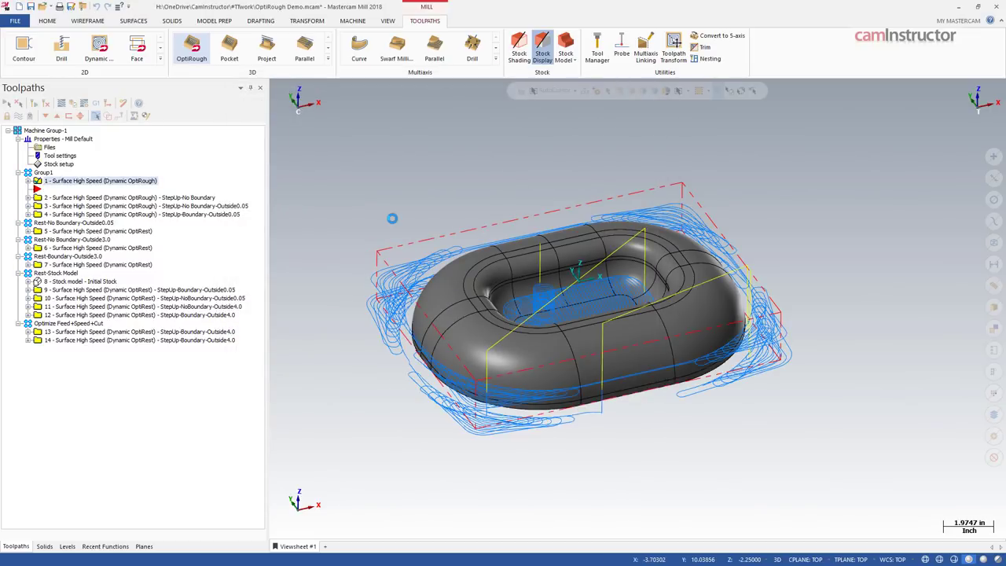
{"action": "scroll", "coordinate": [411, 189], "scroll_direction": "up", "scroll_amount": 2}
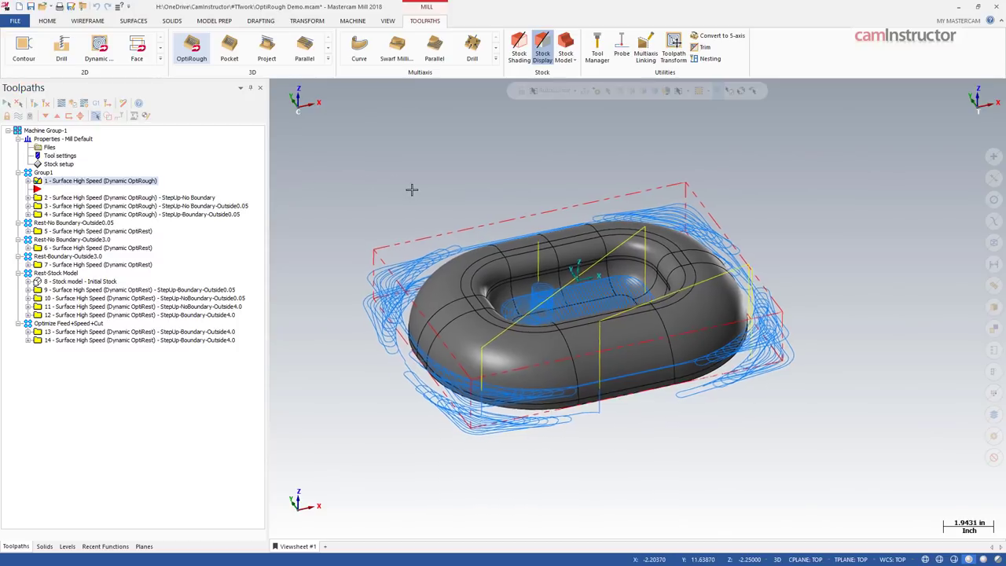
{"action": "scroll", "coordinate": [411, 188], "scroll_direction": "up", "scroll_amount": 3}
{"action": "scroll", "coordinate": [411, 189], "scroll_direction": "down", "scroll_amount": 3}
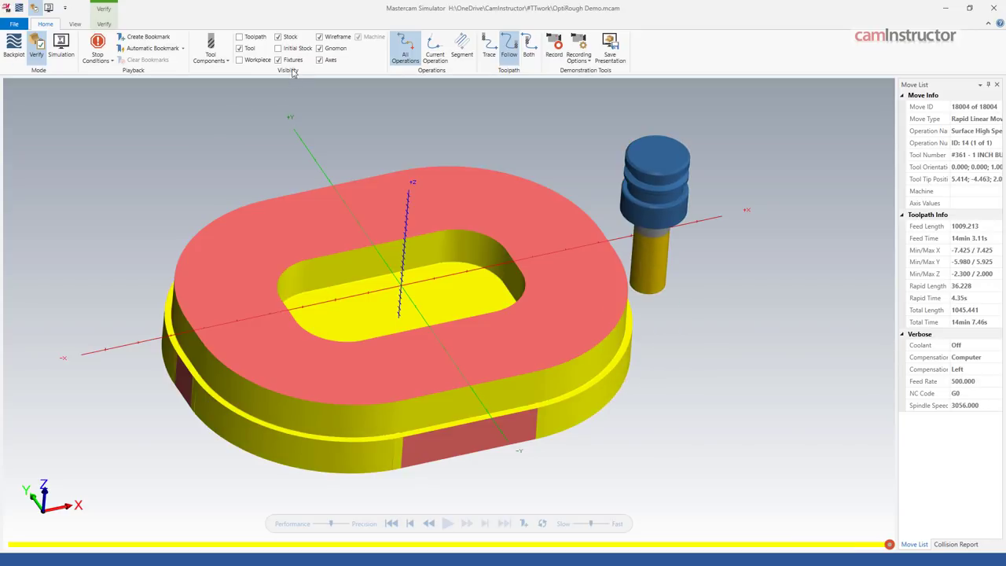
Step: Make the stock translucent and show the workpiece in the verification of the OptiRough toolpath
{"action": "left_click", "coordinate": [279, 37]}
{"action": "left_click", "coordinate": [278, 37]}
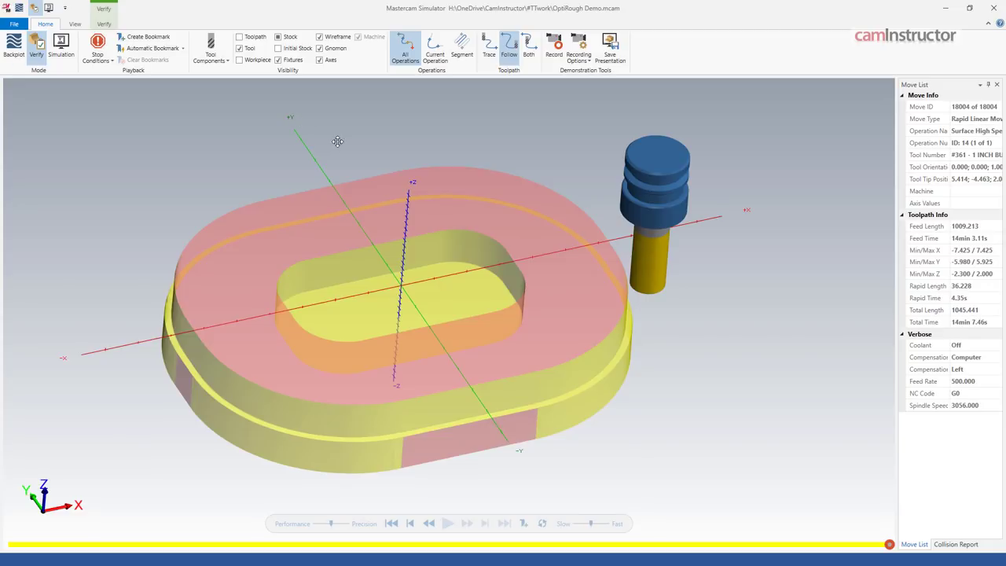
{"action": "left_click", "coordinate": [240, 61]}
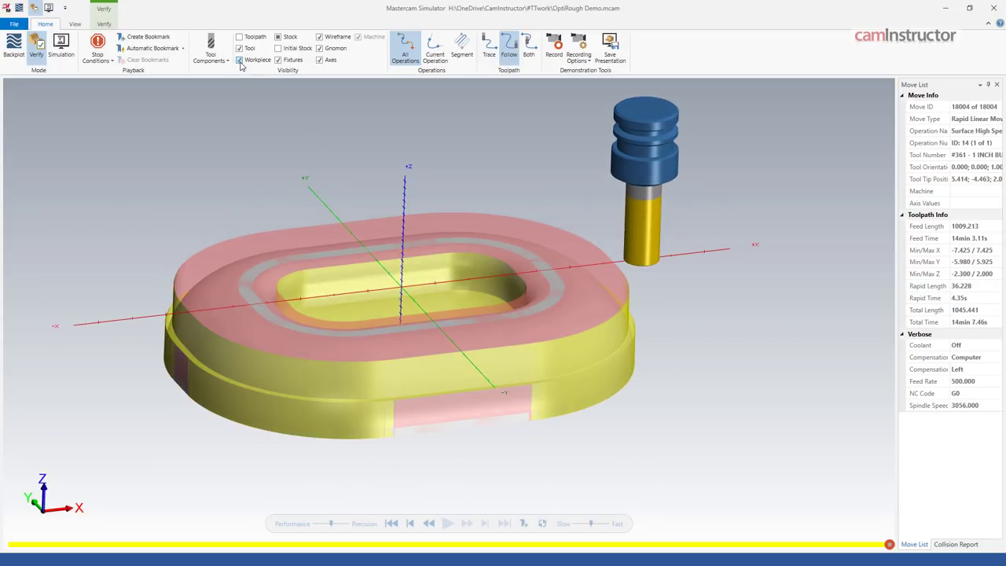
{"action": "left_click", "coordinate": [240, 60]}
{"action": "left_click", "coordinate": [240, 60]}
Step: Inspect the material left between the stepdown ledges and the workpiece's curved outer wall, and close the simulator
{"action": "middle_click_drag", "start_coordinate": [353, 158], "coordinate": [338, 143]}
{"action": "scroll", "coordinate": [338, 143], "scroll_direction": "up", "scroll_amount": 5}
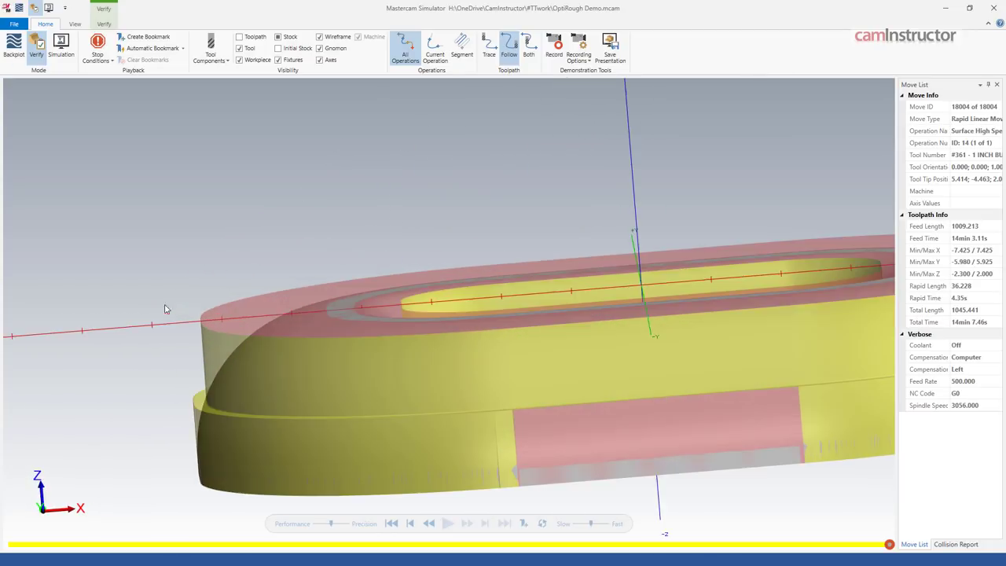
{"action": "scroll", "coordinate": [223, 332], "scroll_direction": "up", "scroll_amount": 3}
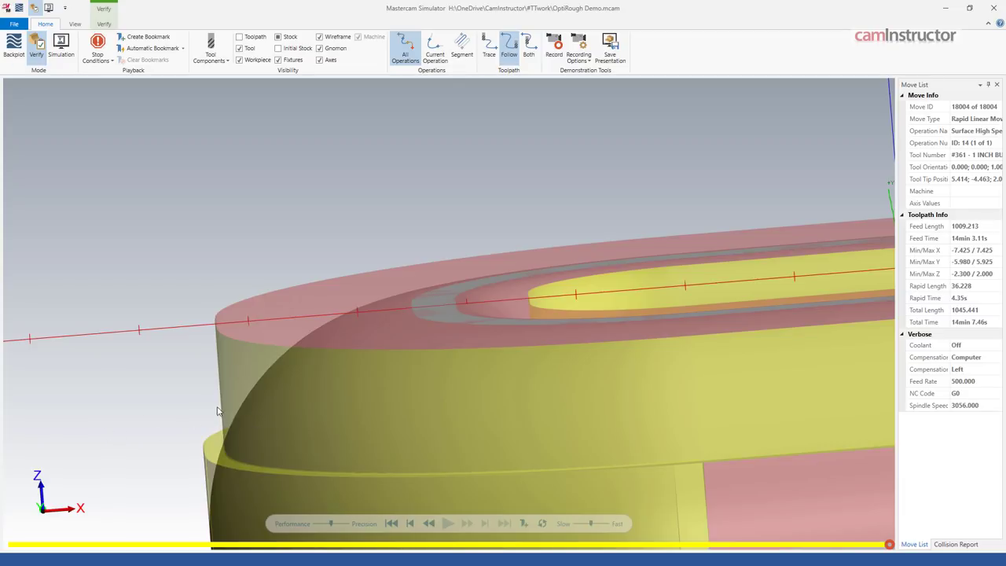
{"action": "middle_click_drag", "start_coordinate": [206, 328], "coordinate": [800, 66]}
{"action": "scroll", "coordinate": [260, 341], "scroll_direction": "down", "scroll_amount": 5}
{"action": "left_click", "coordinate": [993, 9]}
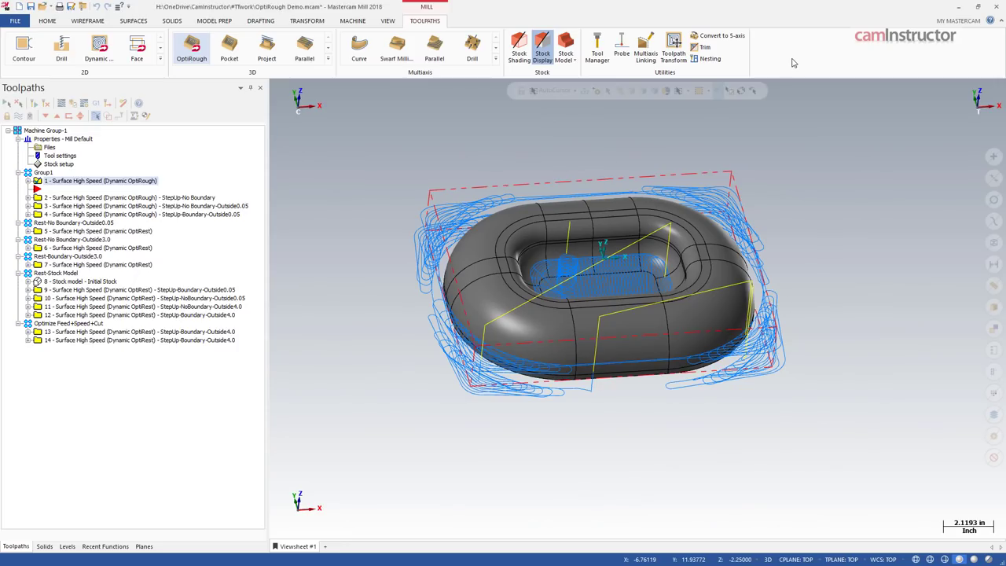
Step: Examine the stepdown and stepup settings in the cut parameters of the "StepUp-No Boundary" operation 2, and close them without changes
{"action": "left_click", "coordinate": [94, 199]}
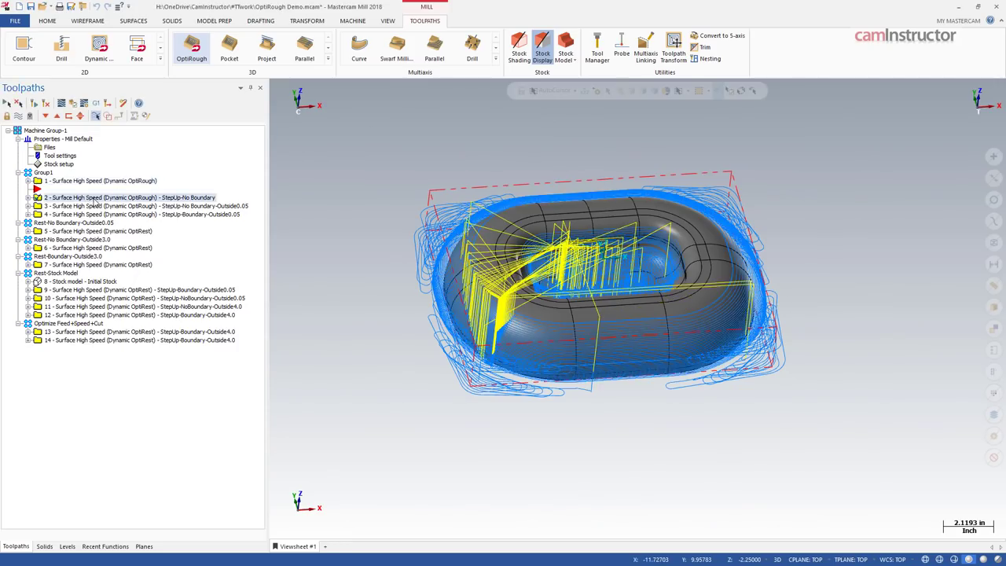
{"action": "left_click", "coordinate": [28, 198]}
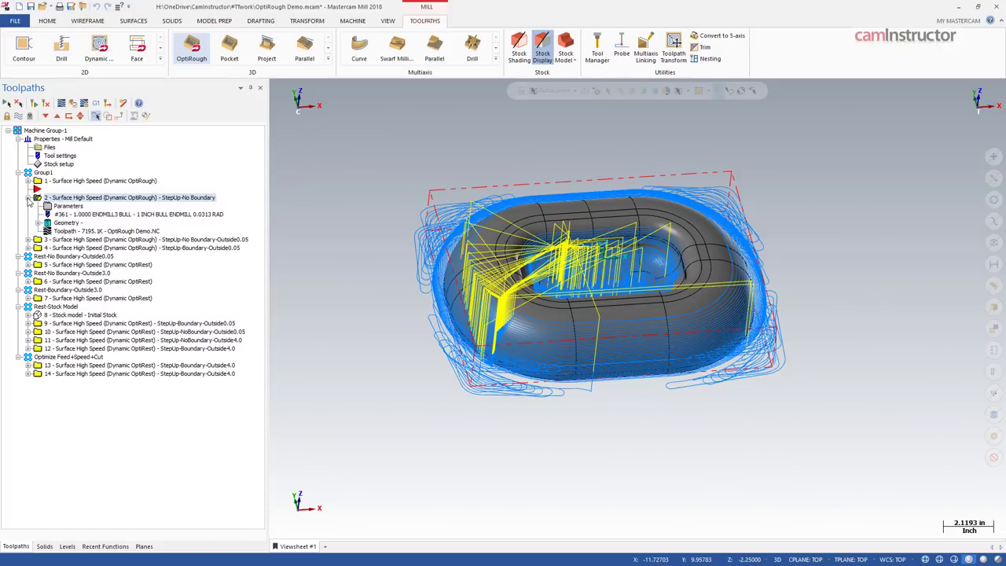
{"action": "left_click", "coordinate": [67, 206]}
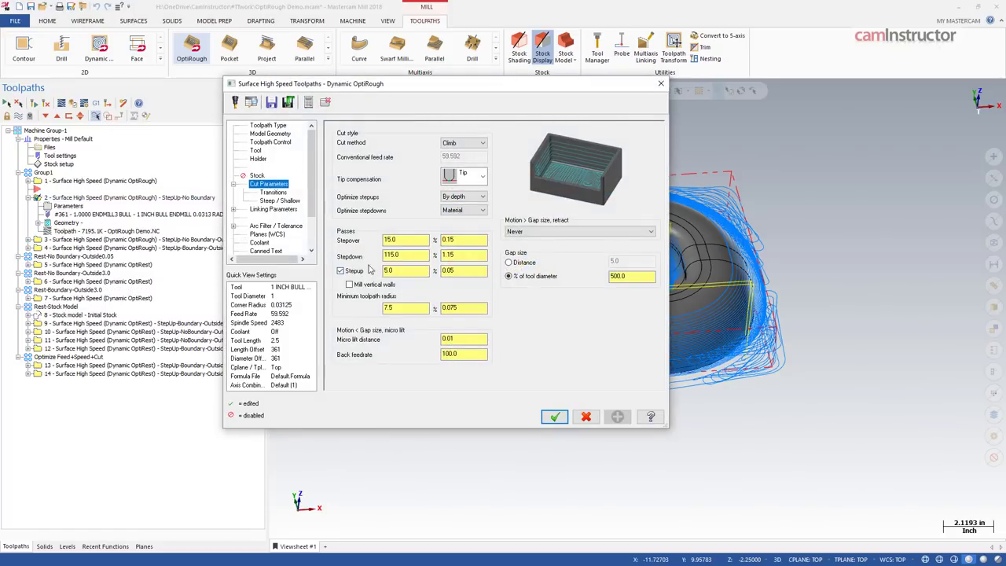
{"action": "double_click", "coordinate": [467, 269]}
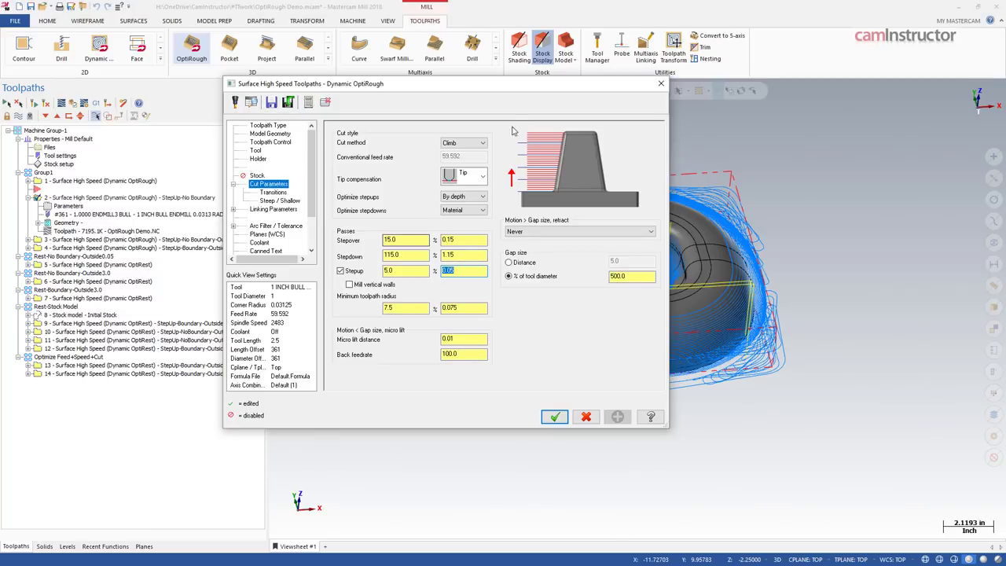
{"action": "double_click", "coordinate": [458, 253]}
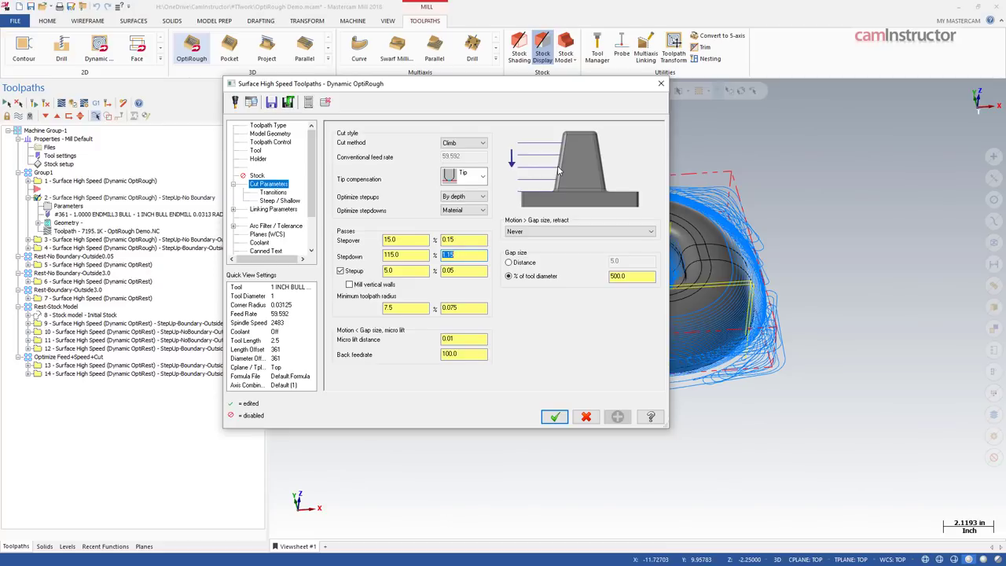
{"action": "key", "text": "Tab"}
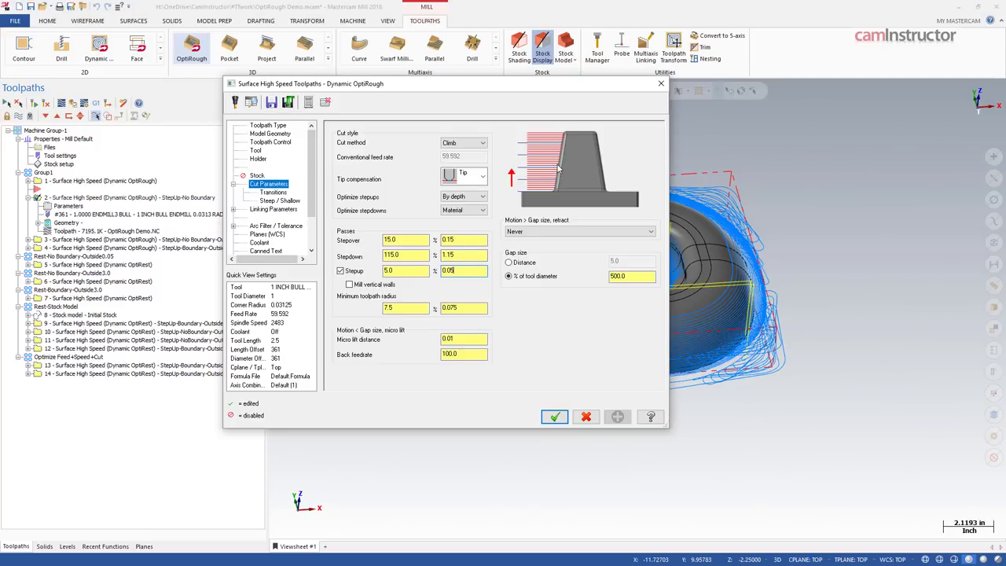
{"action": "double_click", "coordinate": [459, 254]}
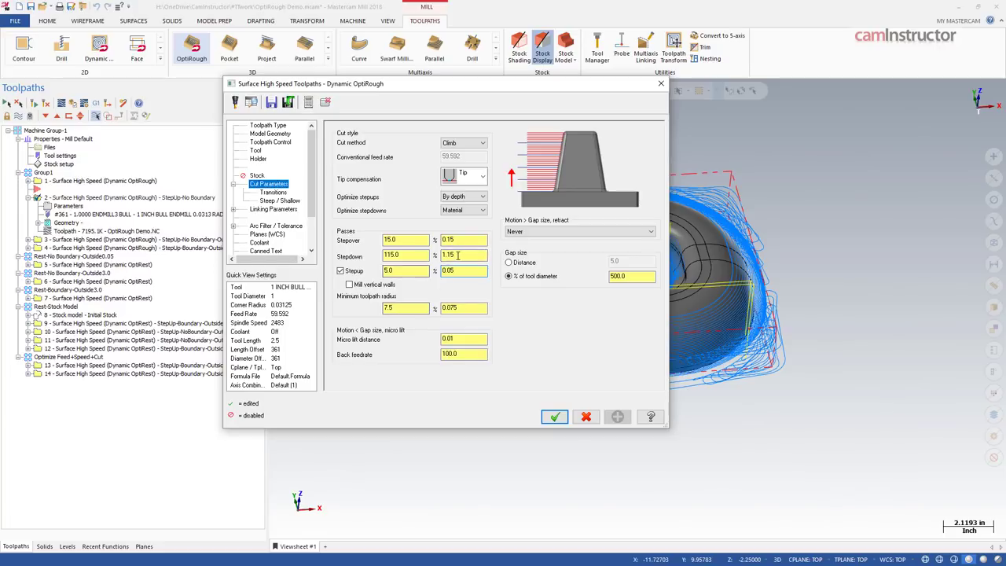
{"action": "left_click", "coordinate": [585, 416]}
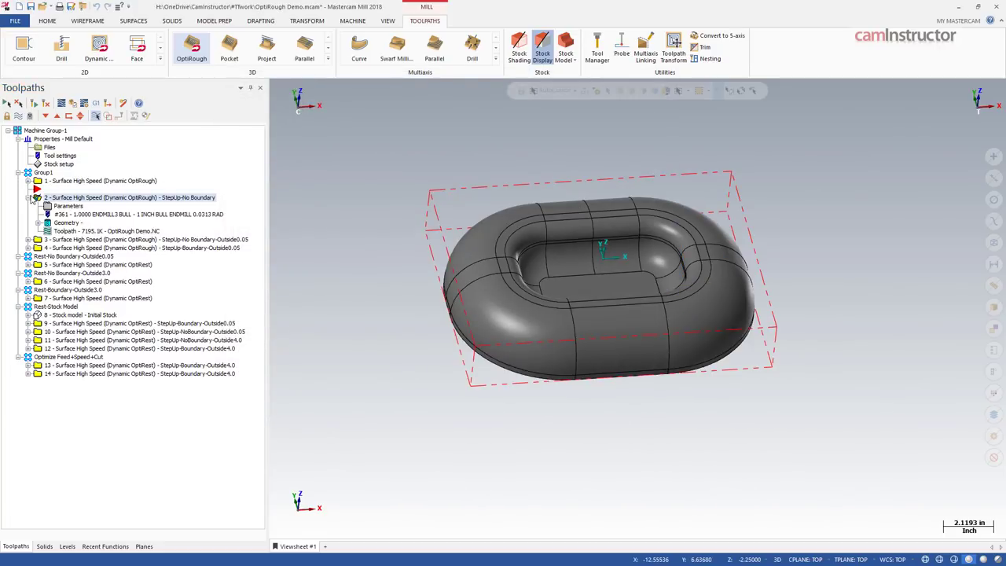
Step: Compare the toolpath of operation 1 with the StepUp toolpath of operation 2 from the side of the part
{"action": "left_click", "coordinate": [112, 203]}
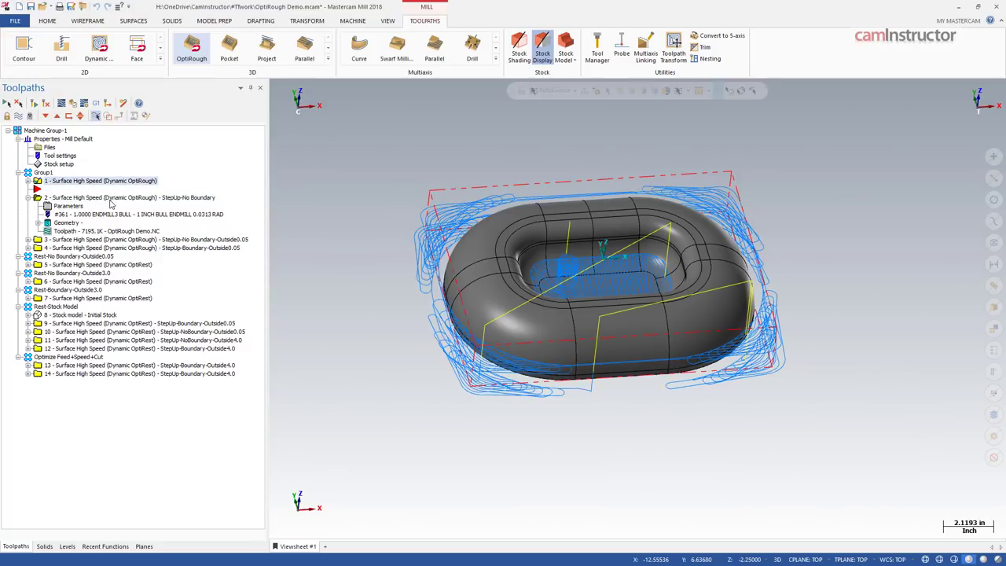
{"action": "scroll", "coordinate": [279, 209], "scroll_direction": "up", "scroll_amount": 5}
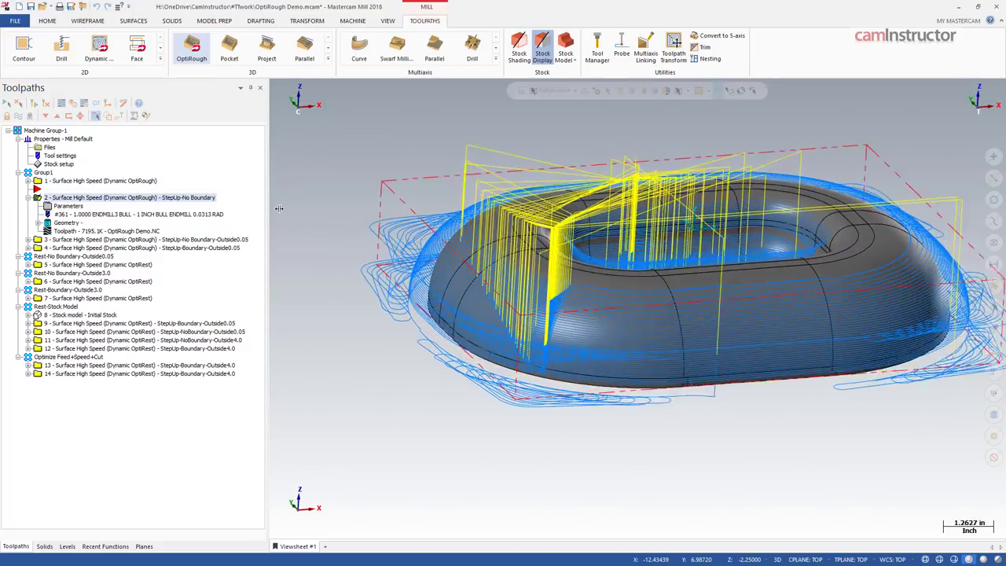
{"action": "left_click", "coordinate": [136, 182]}
{"action": "middle_click_drag", "start_coordinate": [404, 283], "coordinate": [407, 219]}
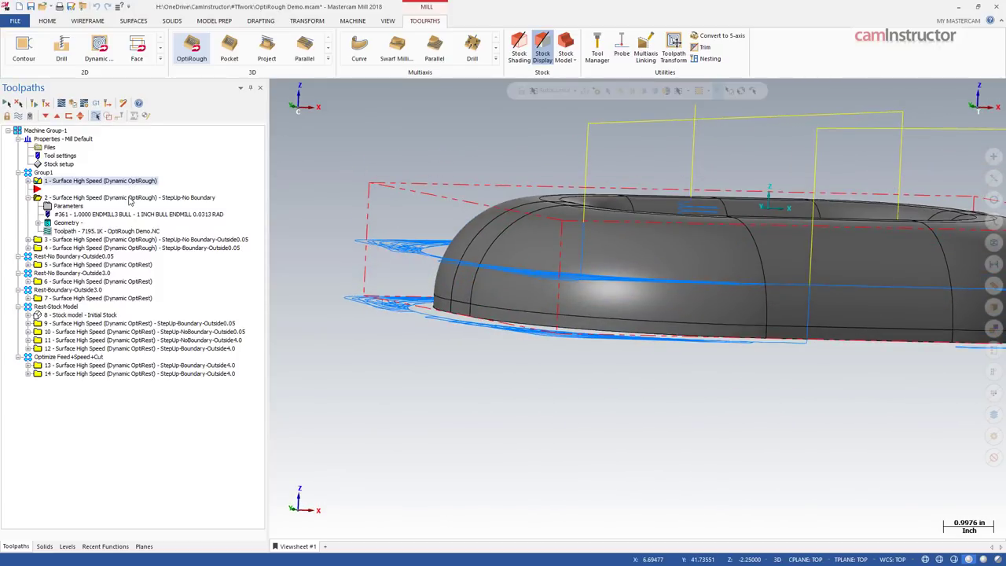
{"action": "left_click", "coordinate": [129, 198]}
{"action": "middle_click_drag", "start_coordinate": [440, 169], "coordinate": [455, 162]}
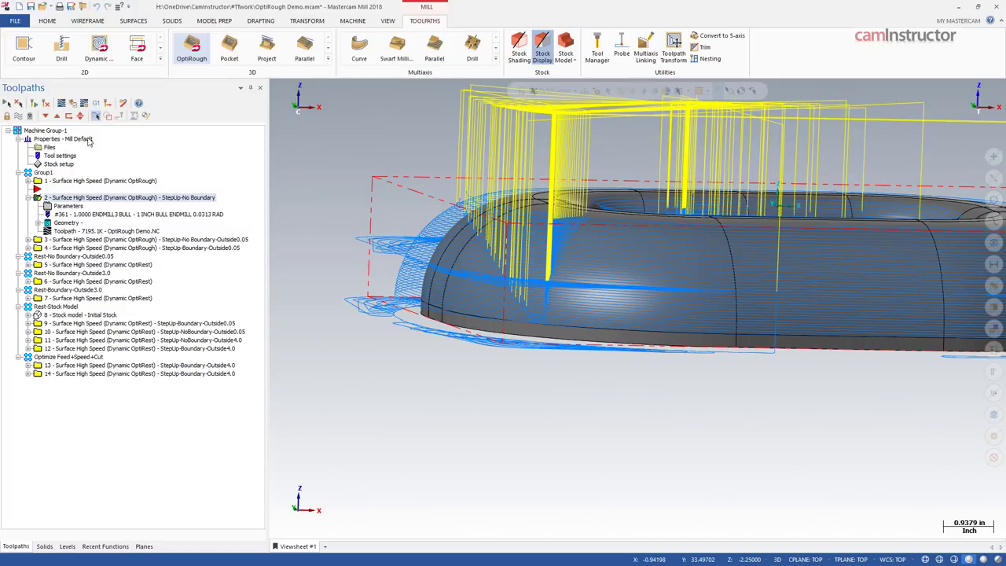
Step: Run the verification of the "StepUp-No Boundary" operation 2 and view the whole part while it is being cut
{"action": "left_click", "coordinate": [72, 102]}
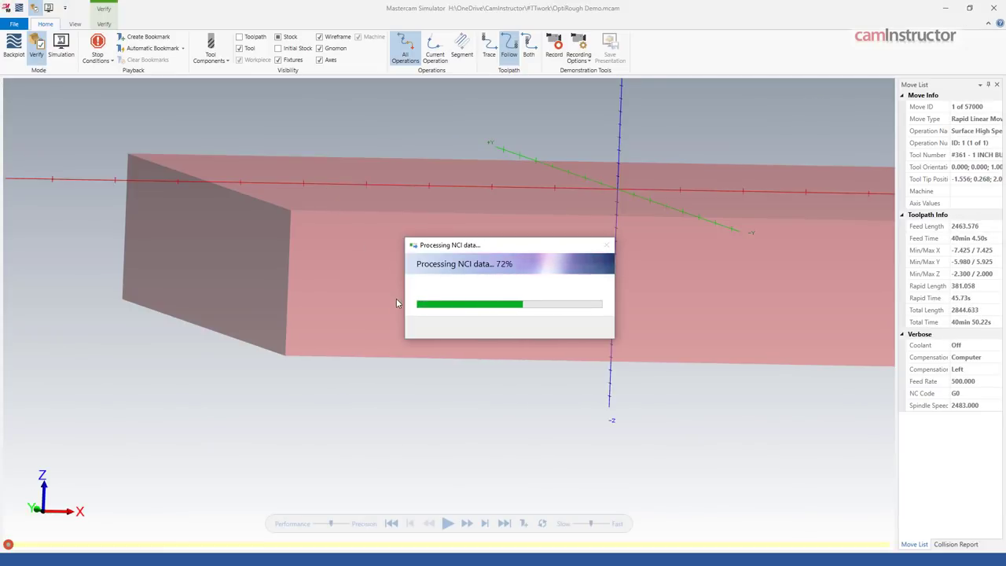
{"action": "key", "text": "r"}
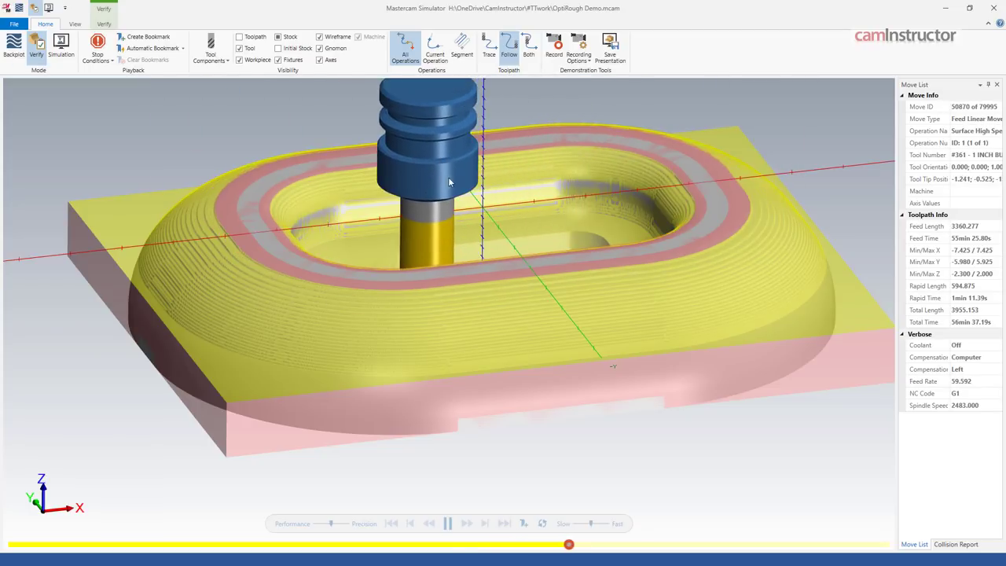
{"action": "middle_click_drag", "start_coordinate": [448, 176], "coordinate": [432, 157]}
{"action": "scroll", "coordinate": [429, 152], "scroll_direction": "down", "scroll_amount": 3}
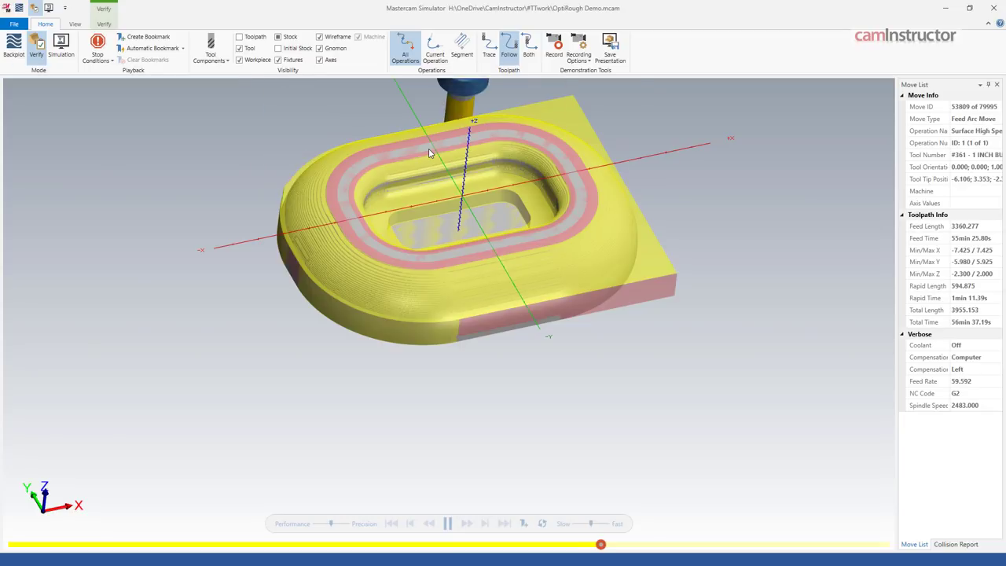
Step: Inspect the stepup ledges on the curved outer wall in the verification up close and from a distance, and close the simulator
{"action": "scroll", "coordinate": [350, 233], "scroll_direction": "up", "scroll_amount": 3}
{"action": "middle_click_drag", "start_coordinate": [351, 233], "coordinate": [305, 254]}
{"action": "scroll", "coordinate": [304, 254], "scroll_direction": "up", "scroll_amount": 10}
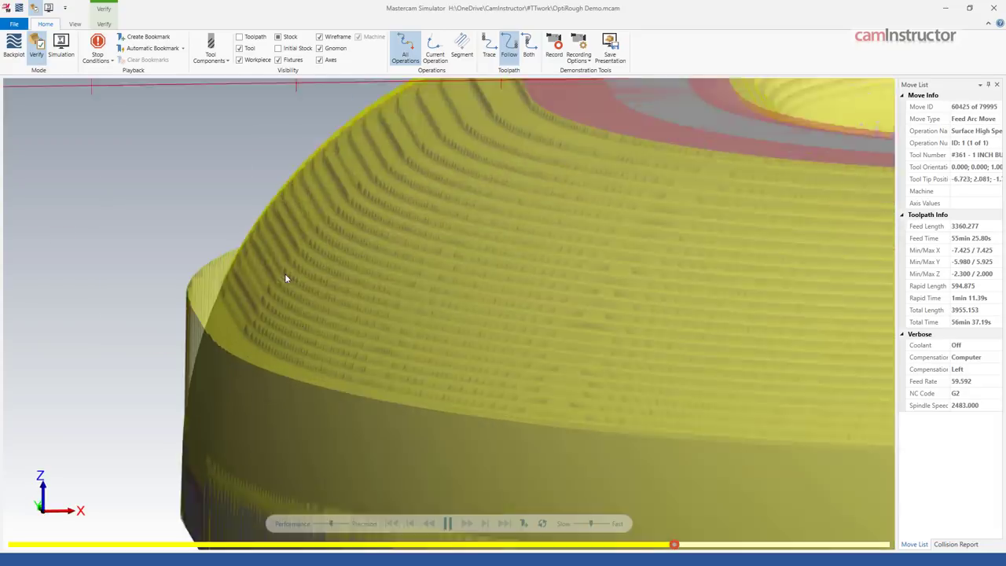
{"action": "scroll", "coordinate": [287, 217], "scroll_direction": "down", "scroll_amount": 10}
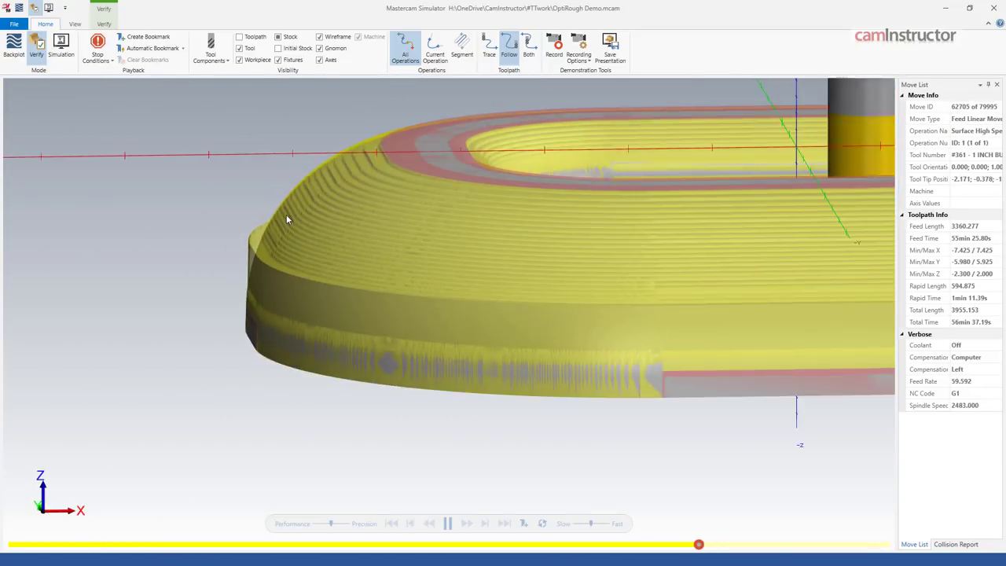
{"action": "middle_click_drag", "start_coordinate": [286, 217], "coordinate": [274, 236]}
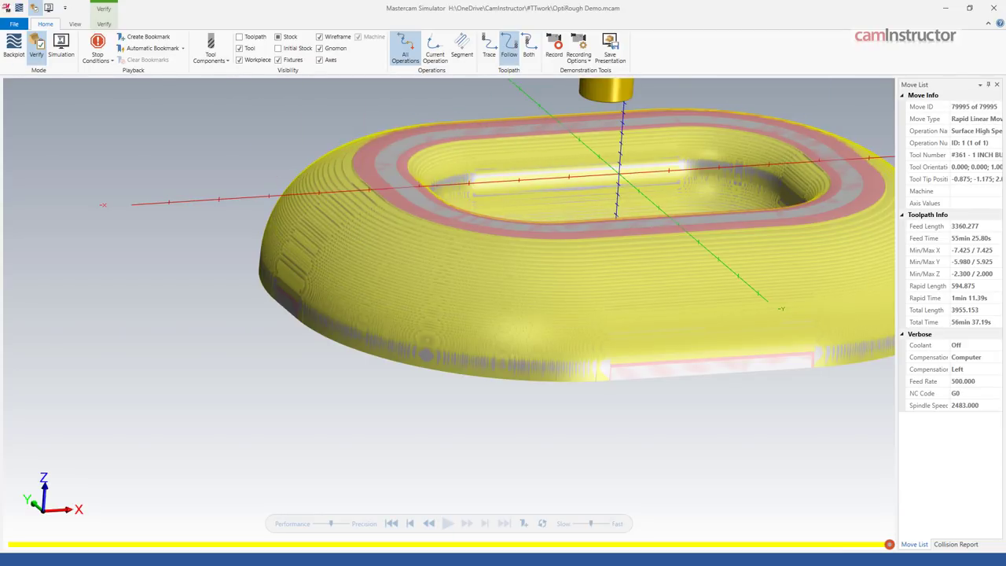
{"action": "left_click", "coordinate": [993, 7]}
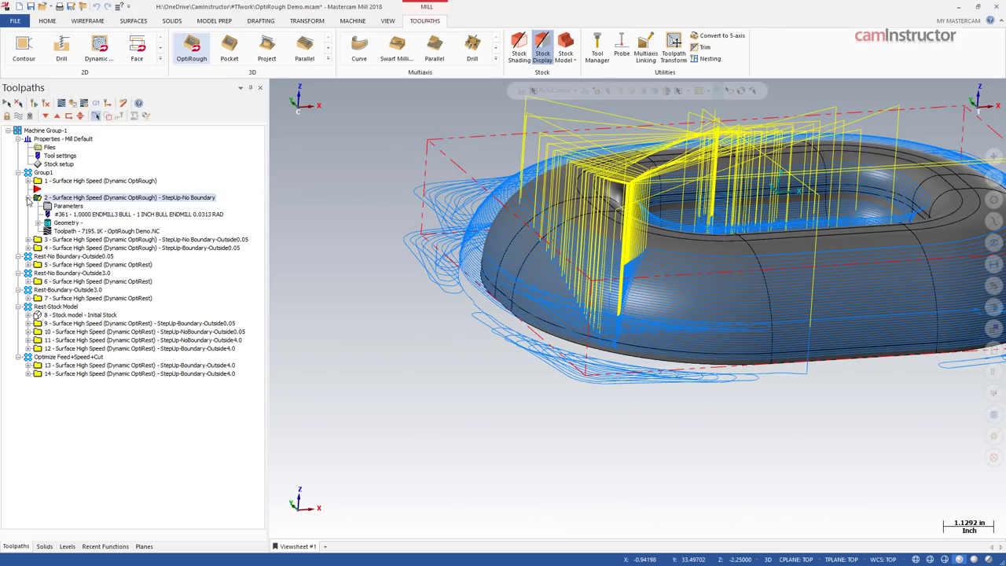
Step: Set the rectangular stock's Y size to 12 in the stock setup and enlarge its X size
{"action": "left_click", "coordinate": [27, 197]}
{"action": "middle_click_drag", "start_coordinate": [283, 197], "coordinate": [387, 214]}
{"action": "scroll", "coordinate": [335, 171], "scroll_direction": "up", "scroll_amount": 3}
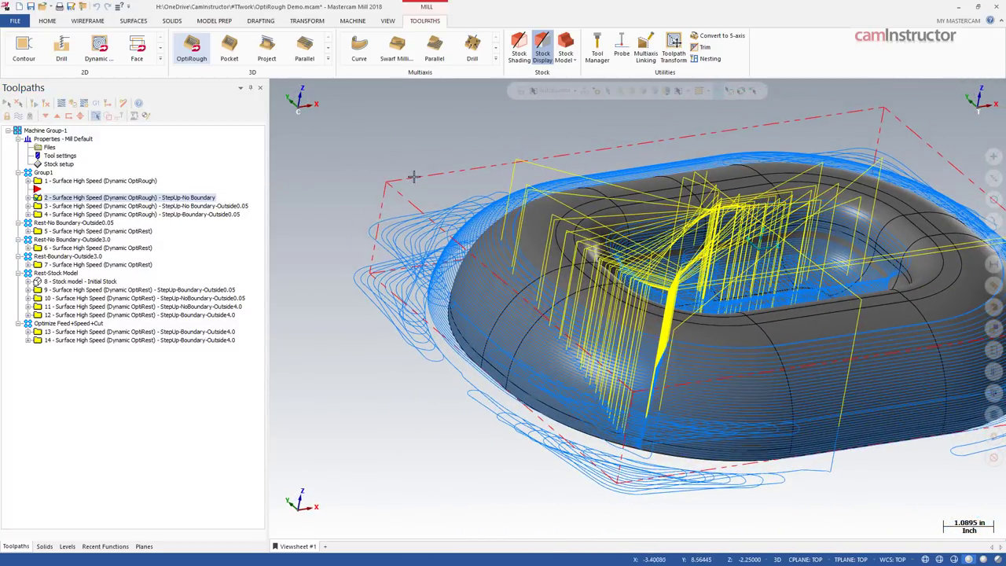
{"action": "middle_click_drag", "start_coordinate": [383, 256], "coordinate": [252, 187]}
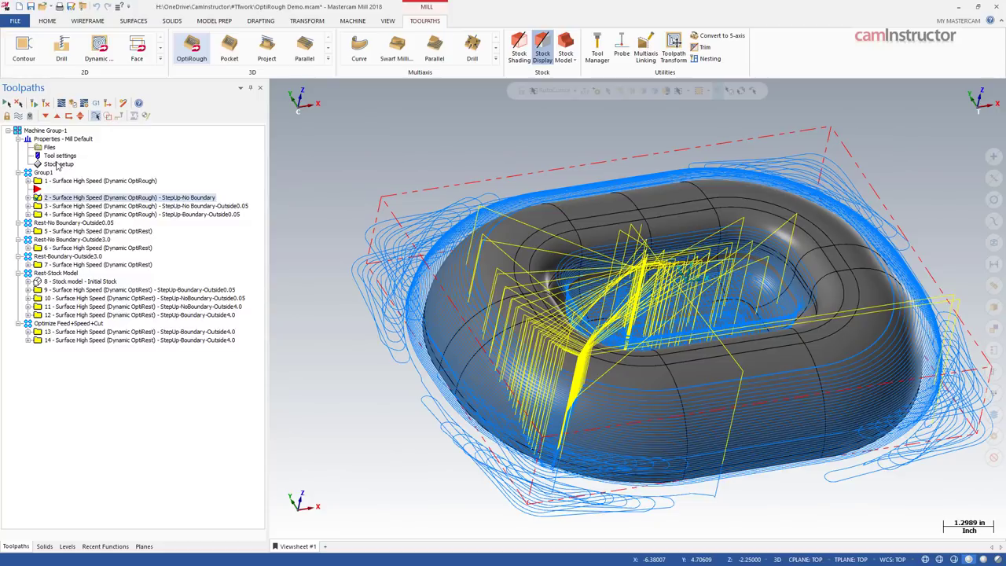
{"action": "left_click", "coordinate": [56, 164]}
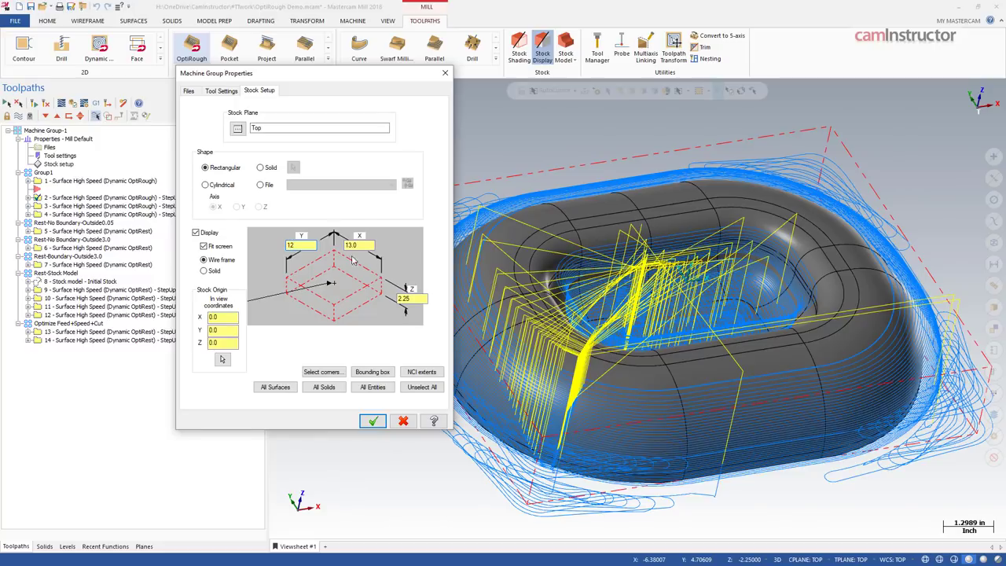
{"action": "key", "text": "Tab"}
{"action": "left_click", "coordinate": [372, 421]}
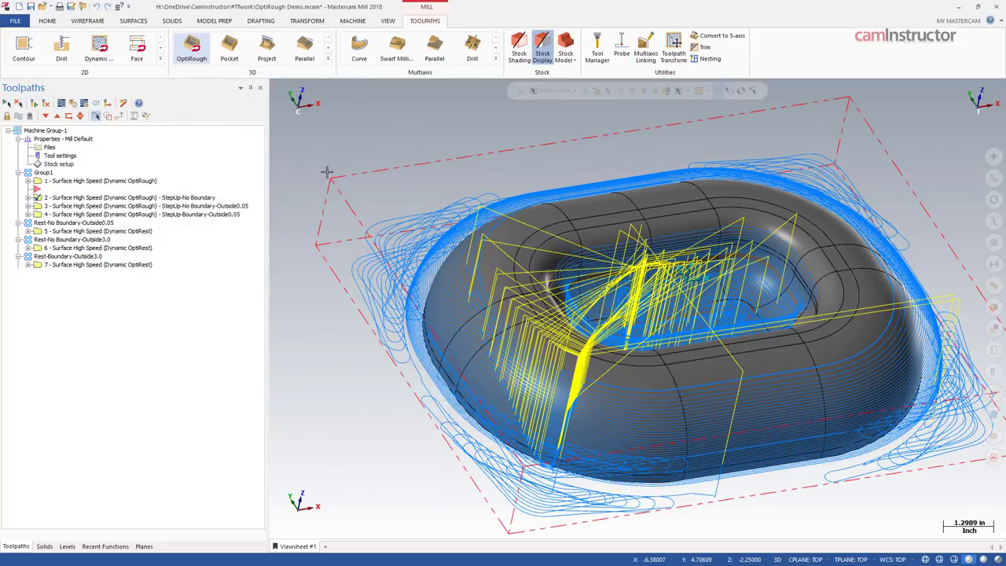
{"action": "middle_click_drag", "start_coordinate": [366, 196], "coordinate": [325, 206]}
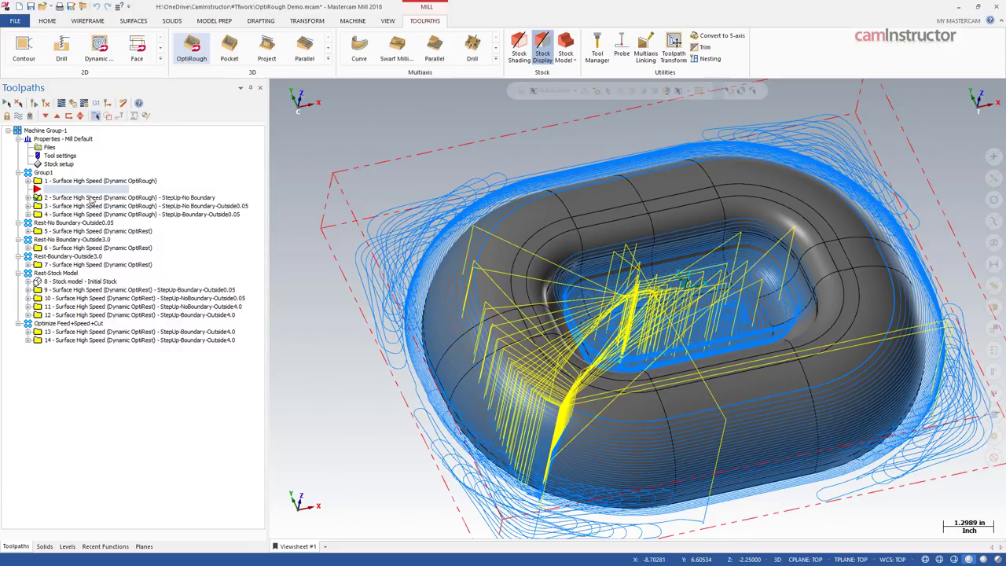
Step: Examine the containment boundary and compensation settings in the toolpath control of operation 2, and close them without changes
{"action": "scroll", "coordinate": [344, 164], "scroll_direction": "down", "scroll_amount": 3}
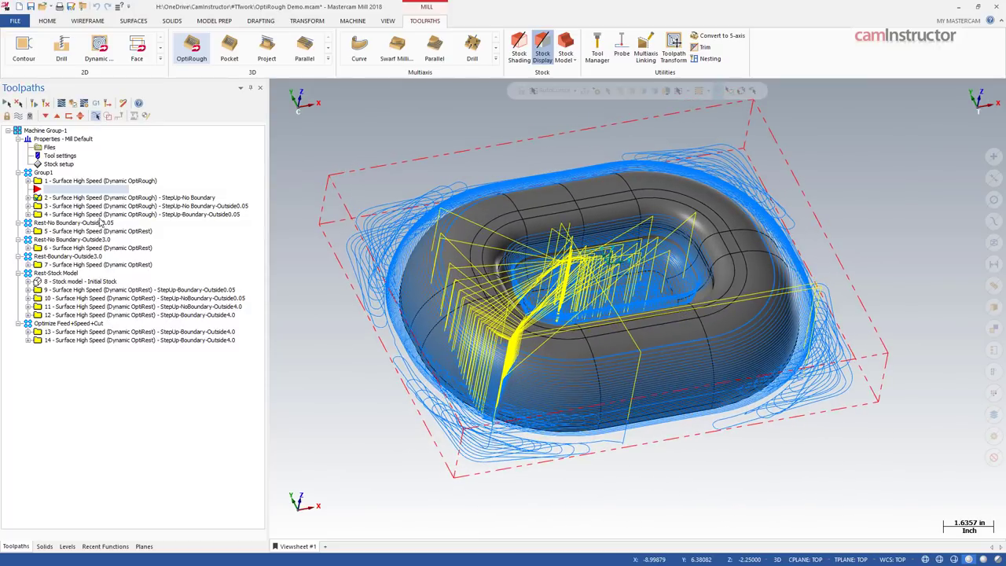
{"action": "left_click", "coordinate": [70, 198]}
{"action": "left_click", "coordinate": [28, 197]}
{"action": "left_click", "coordinate": [68, 205]}
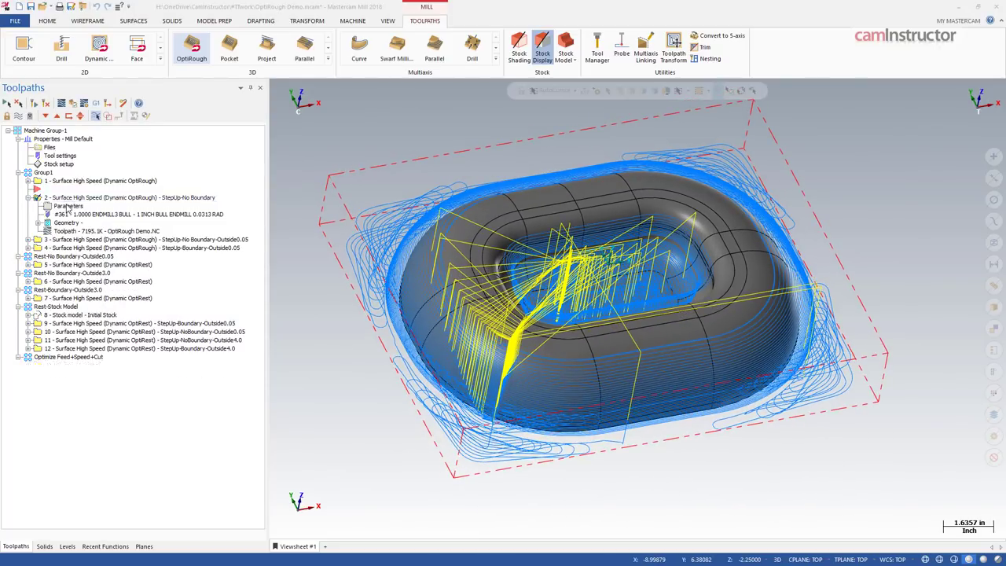
{"action": "left_click", "coordinate": [271, 141]}
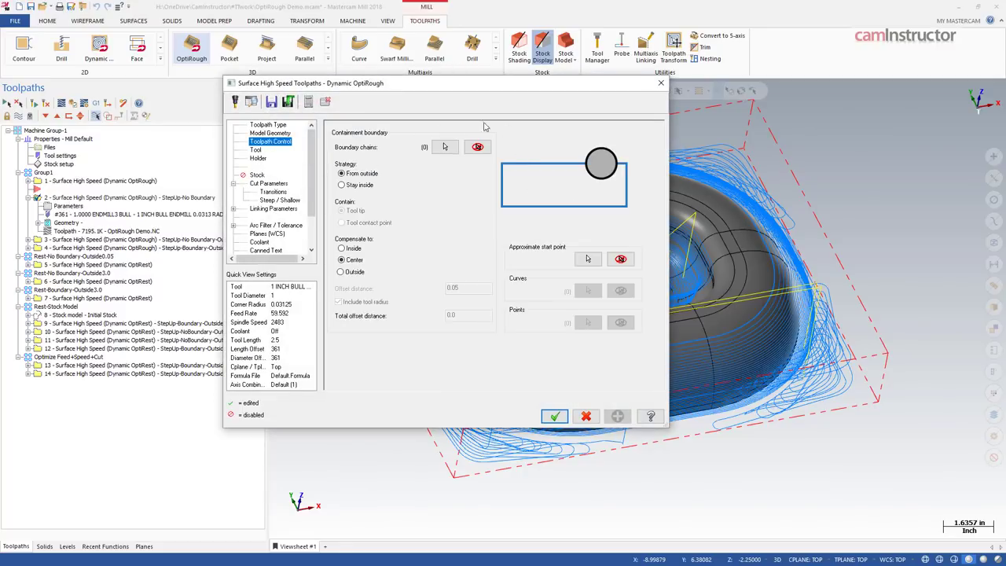
{"action": "left_click", "coordinate": [660, 82]}
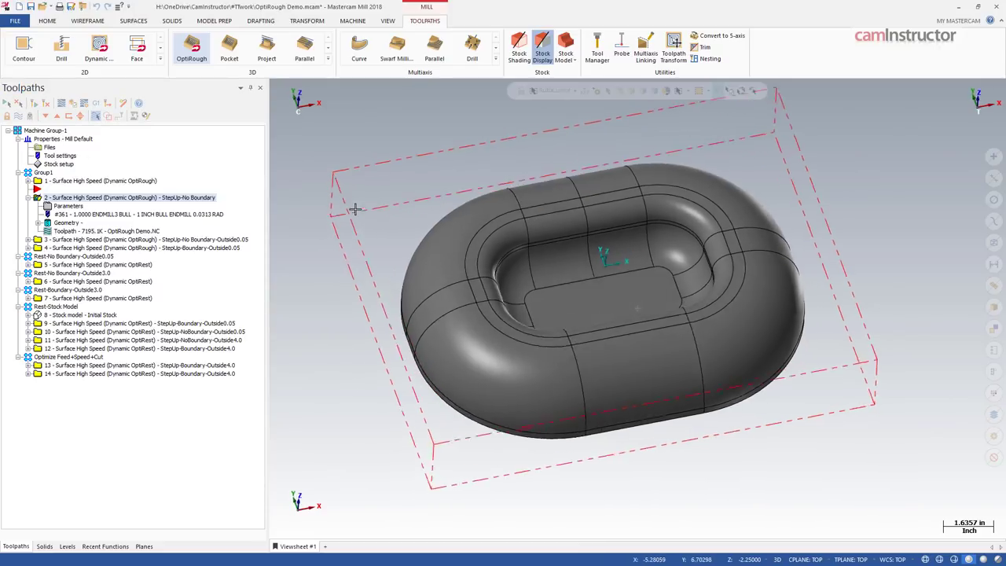
Step: Verify operation 2 with the enlarged stock, examine how the tool approaches it, and close the simulator
{"action": "left_click", "coordinate": [83, 181]}
{"action": "left_click", "coordinate": [93, 198]}
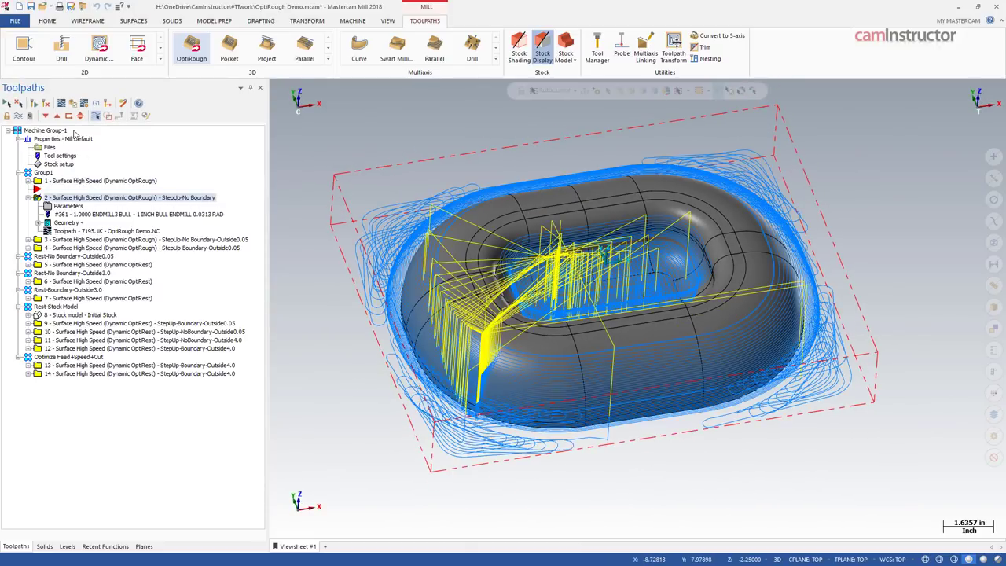
{"action": "left_click", "coordinate": [72, 104]}
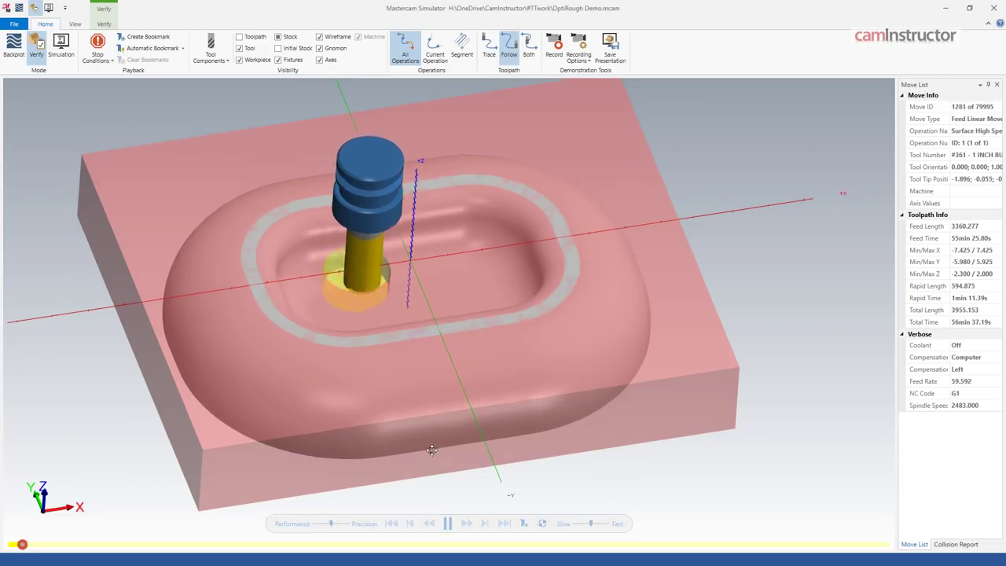
{"action": "scroll", "coordinate": [446, 422], "scroll_direction": "down", "scroll_amount": 3}
{"action": "scroll", "coordinate": [299, 319], "scroll_direction": "up", "scroll_amount": 4}
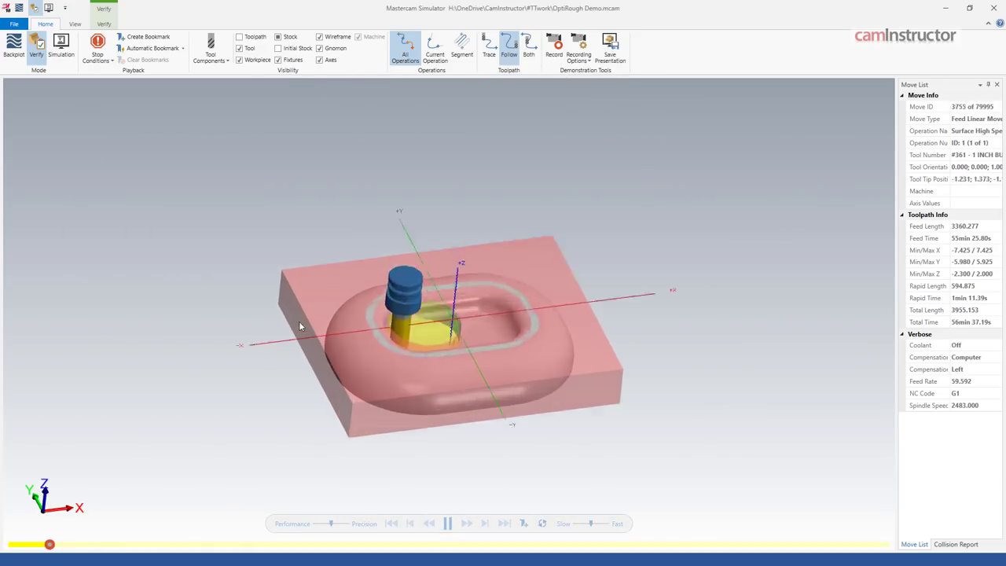
{"action": "scroll", "coordinate": [331, 216], "scroll_direction": "down", "scroll_amount": 3}
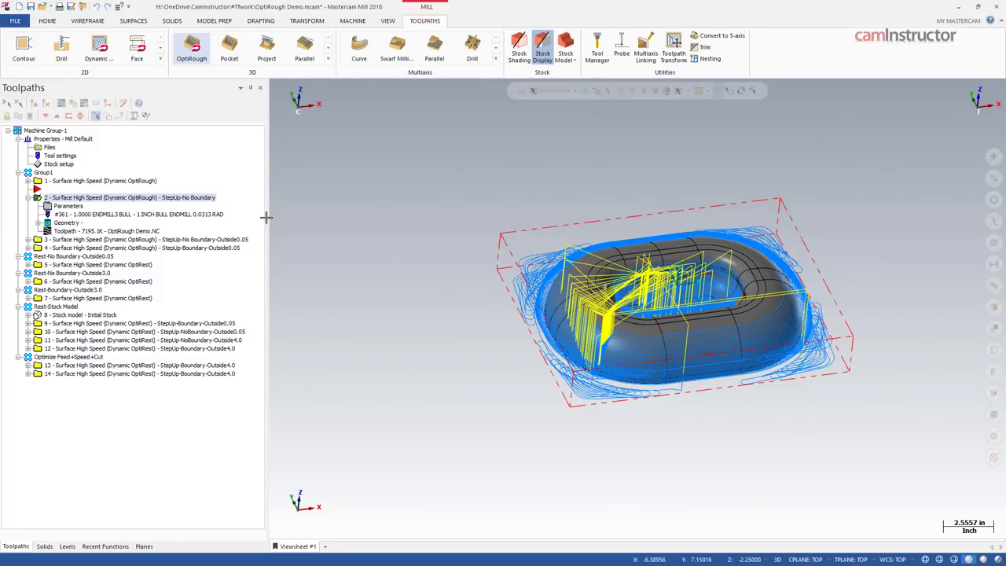
{"action": "scroll", "coordinate": [364, 278], "scroll_direction": "up", "scroll_amount": 3}
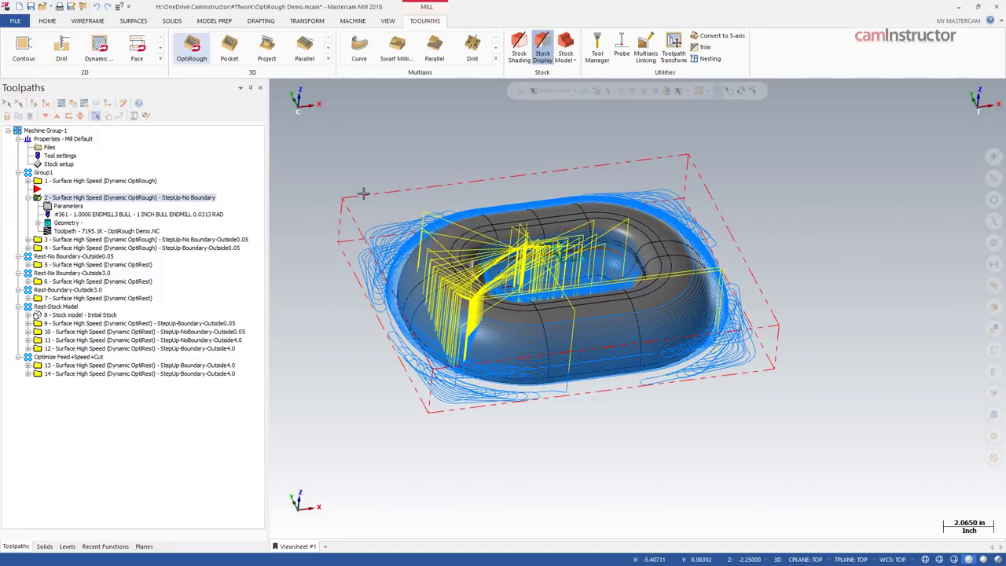
Step: Examine the outside compensation and offset distance in the toolpath control of operation 3, "StepUp-No Boundary-Outside0.05", and close the parameters
{"action": "left_click", "coordinate": [27, 197]}
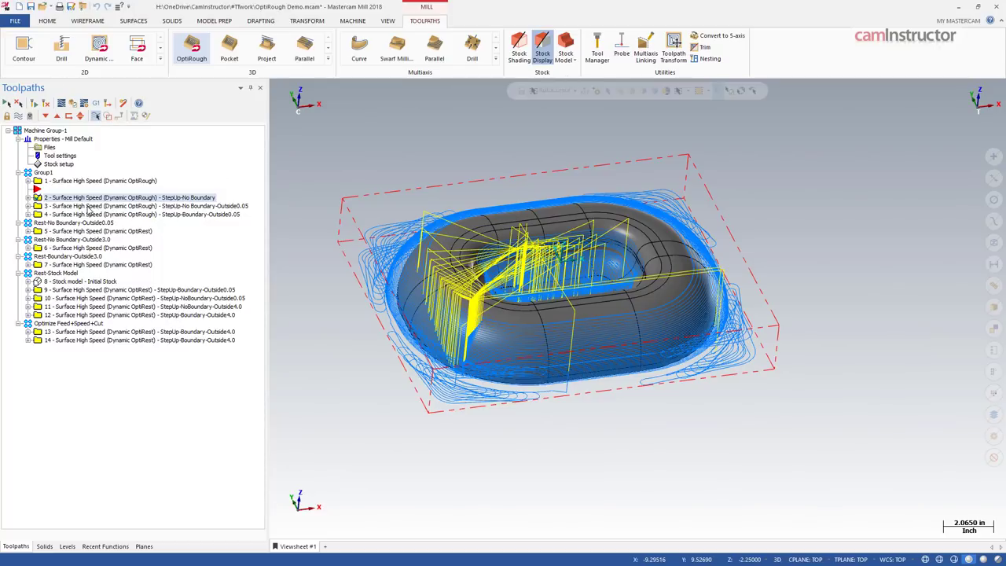
{"action": "left_click", "coordinate": [89, 208]}
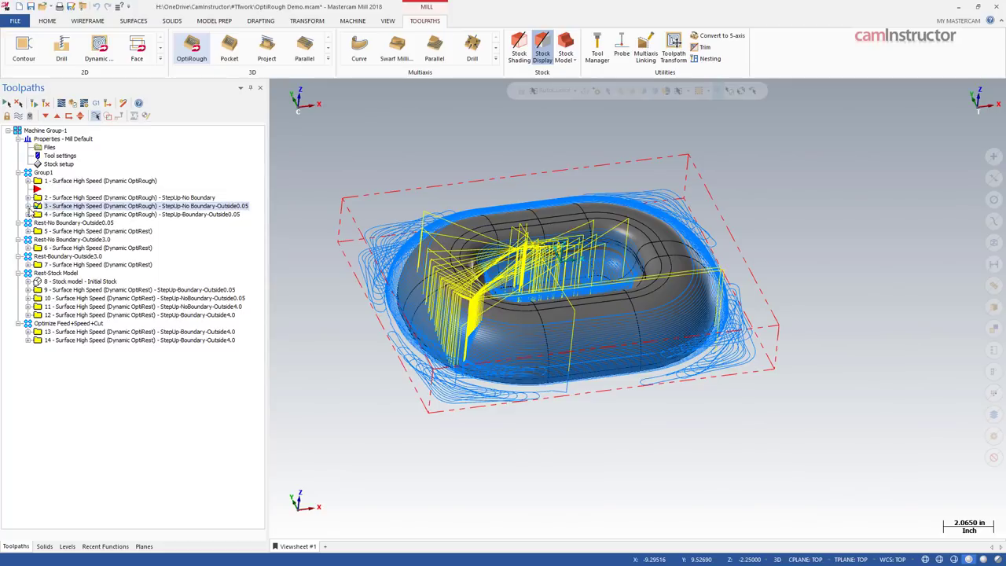
{"action": "left_click", "coordinate": [28, 208]}
{"action": "left_click", "coordinate": [68, 216]}
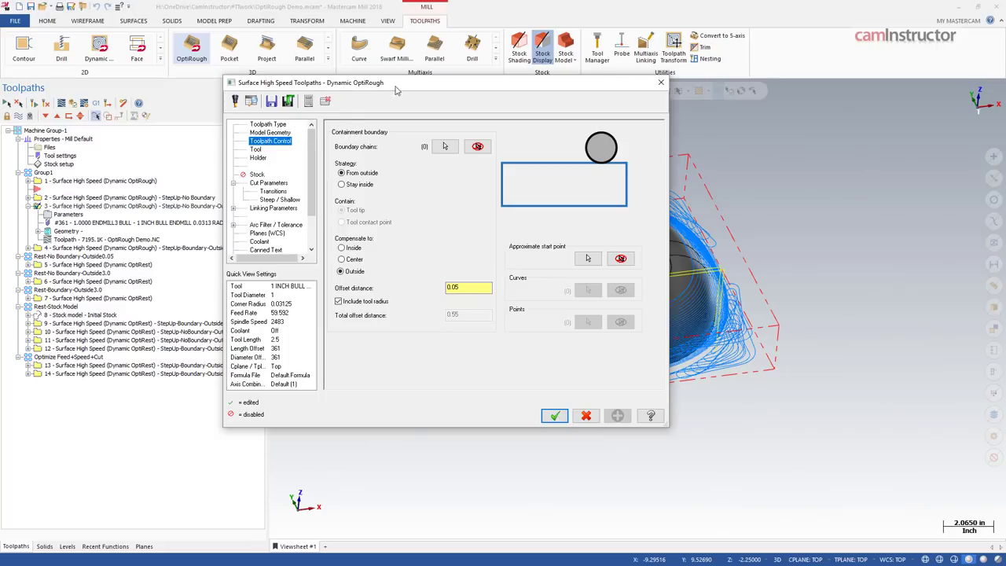
{"action": "left_click_drag", "start_coordinate": [408, 82], "coordinate": [351, 77]}
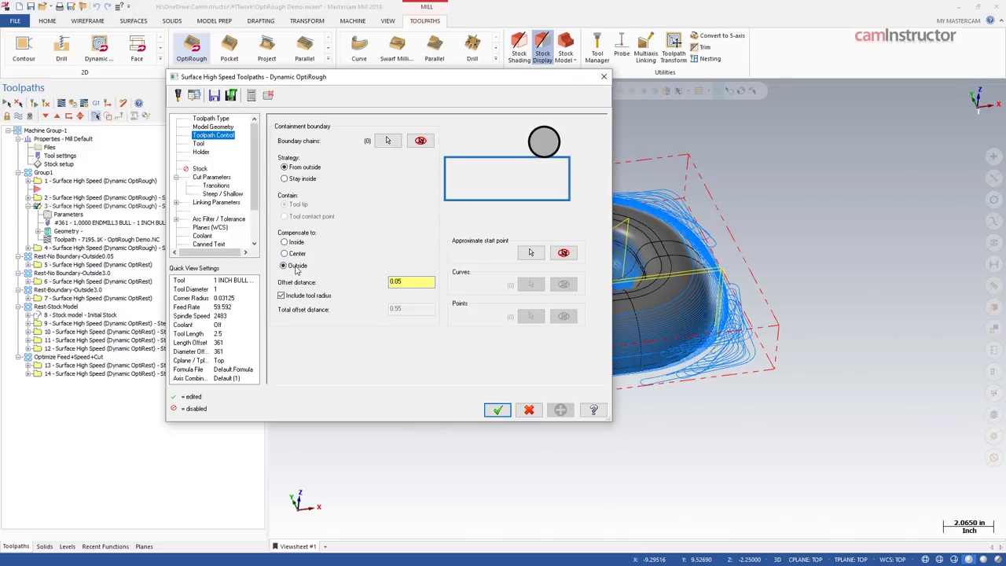
{"action": "left_click", "coordinate": [423, 282]}
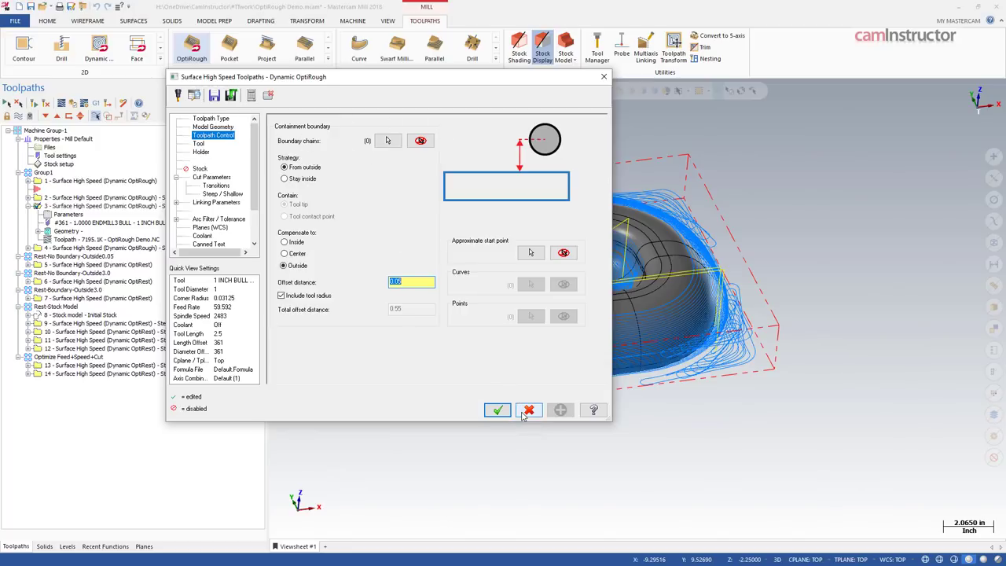
{"action": "left_click", "coordinate": [497, 410]}
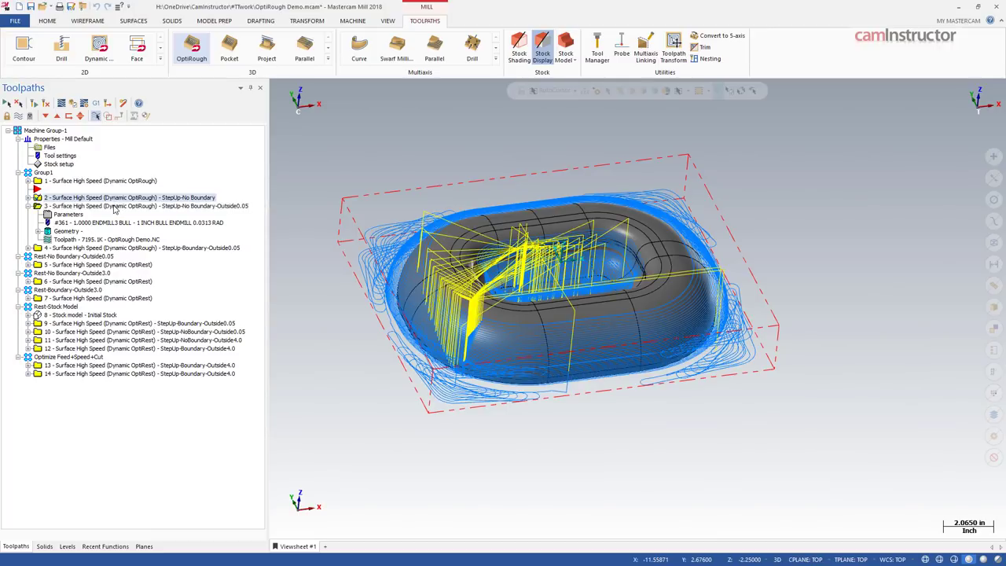
Step: Compare the toolpaths of operations 2 and 3 around the outer corners of the stock
{"action": "left_click", "coordinate": [114, 206]}
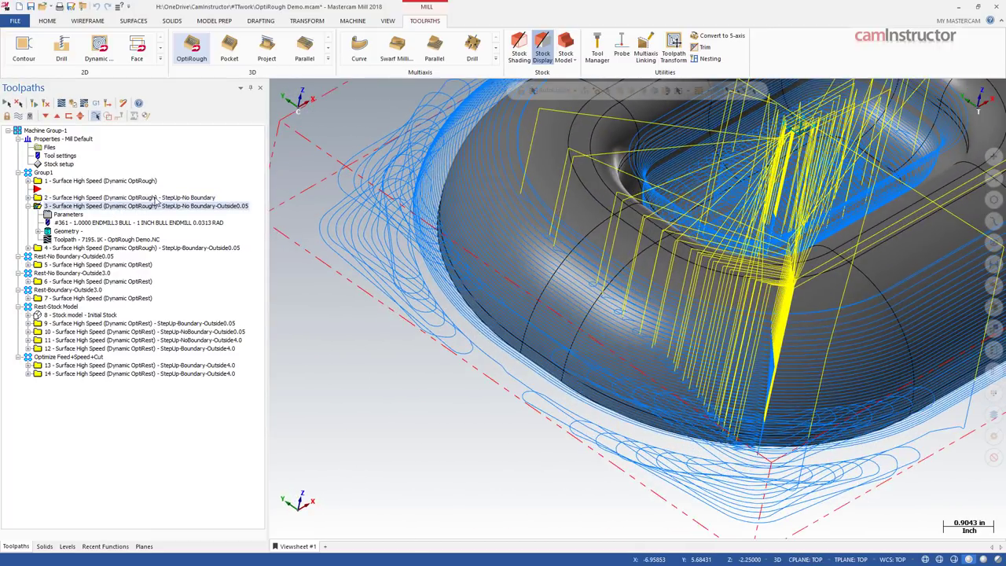
{"action": "left_click", "coordinate": [157, 206]}
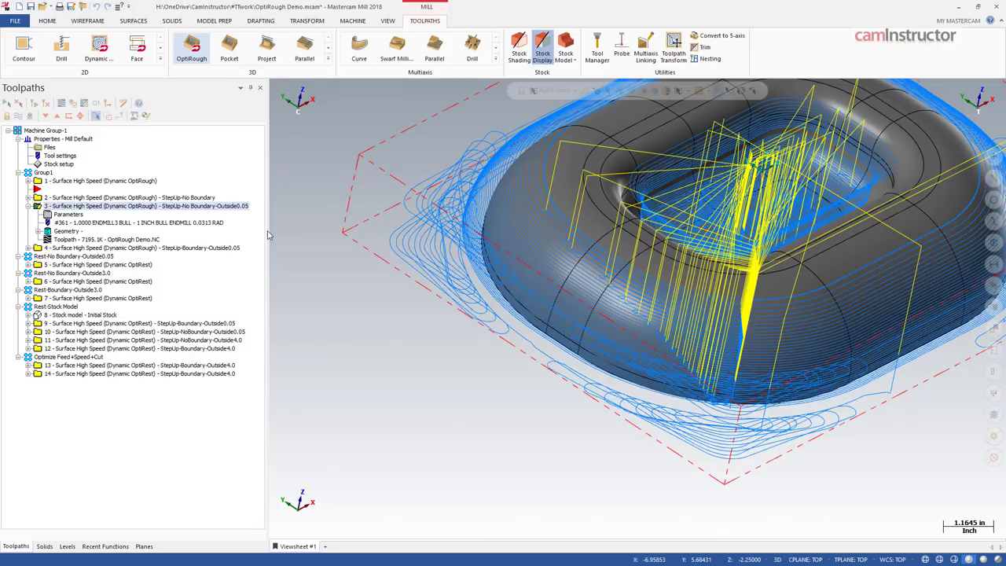
{"action": "left_click", "coordinate": [198, 206]}
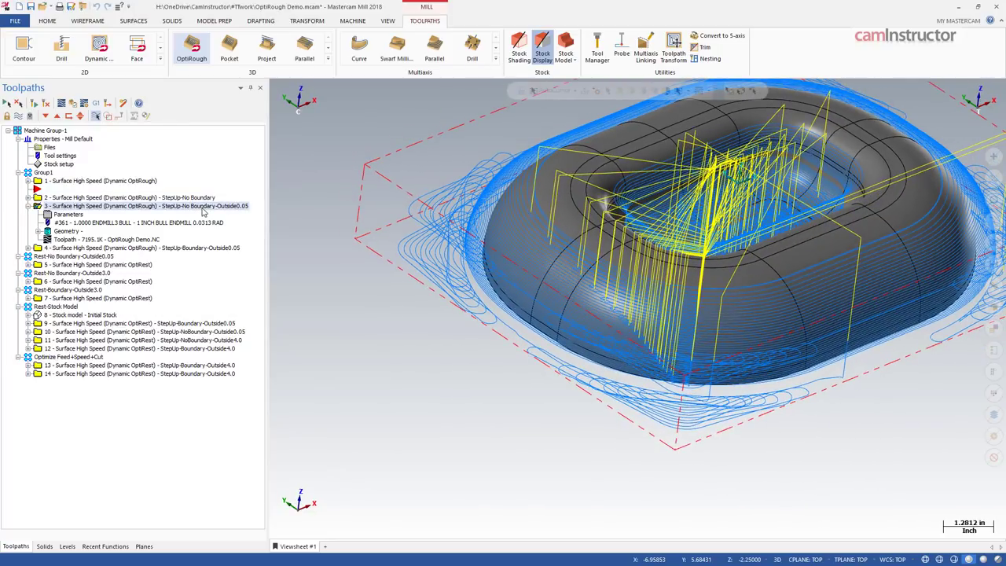
Step: Highlight the containment boundary chain of operation 4, "StepUp-Boundary-Outside0.05", and examine where it runs on the part
{"action": "left_click", "coordinate": [28, 205]}
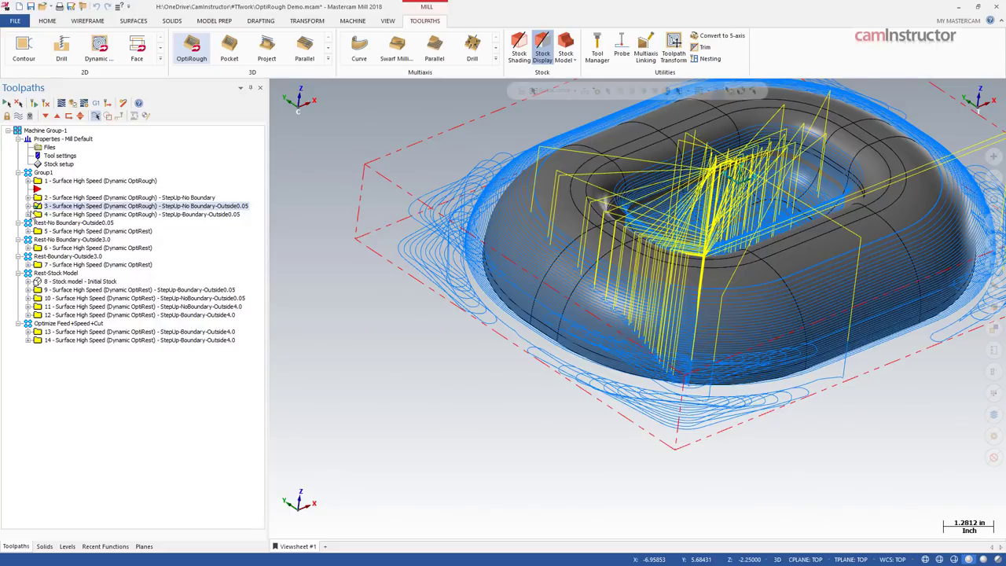
{"action": "left_click", "coordinate": [28, 214]}
{"action": "left_click", "coordinate": [66, 223]}
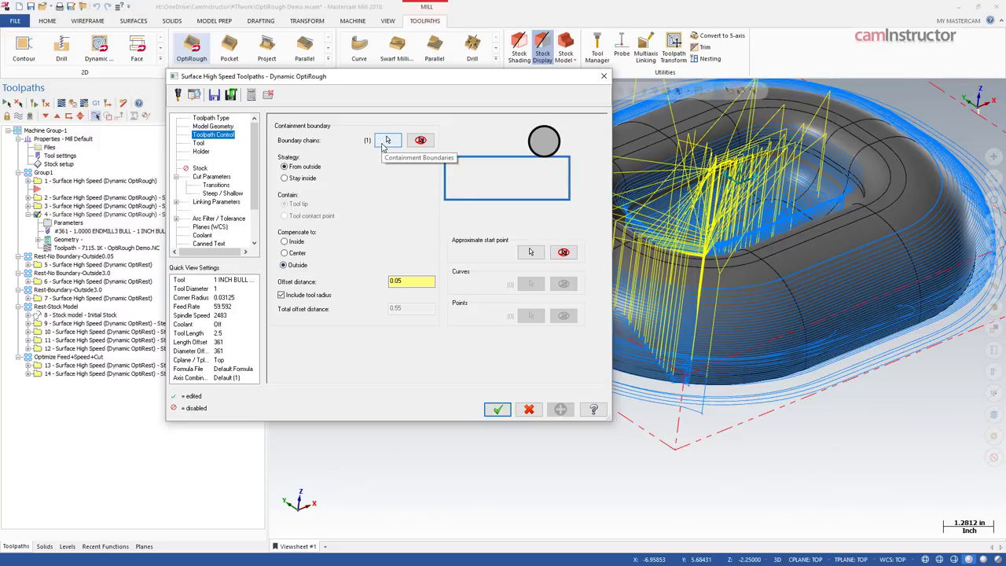
{"action": "left_click", "coordinate": [386, 140]}
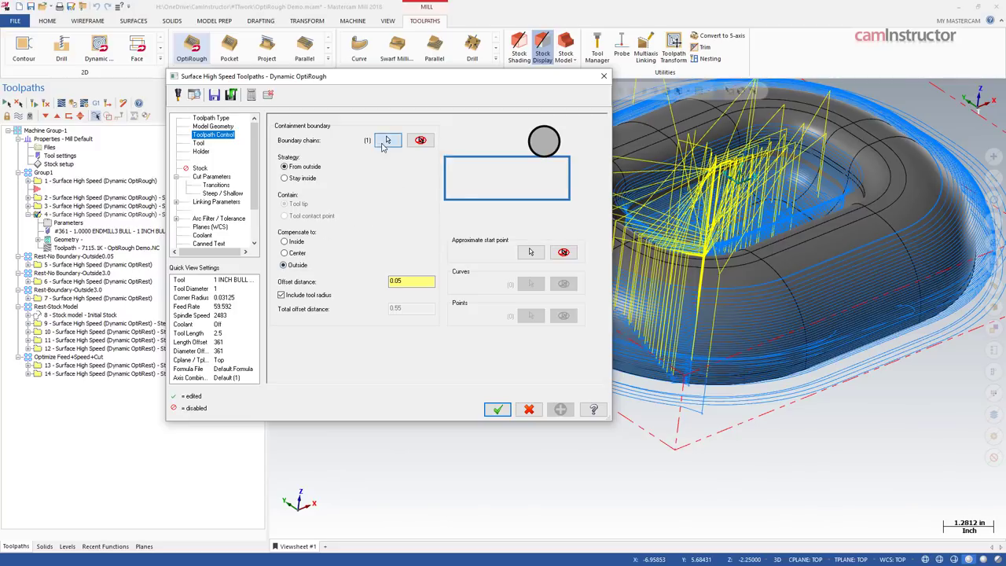
{"action": "left_click_drag", "start_coordinate": [261, 84], "coordinate": [264, 87]}
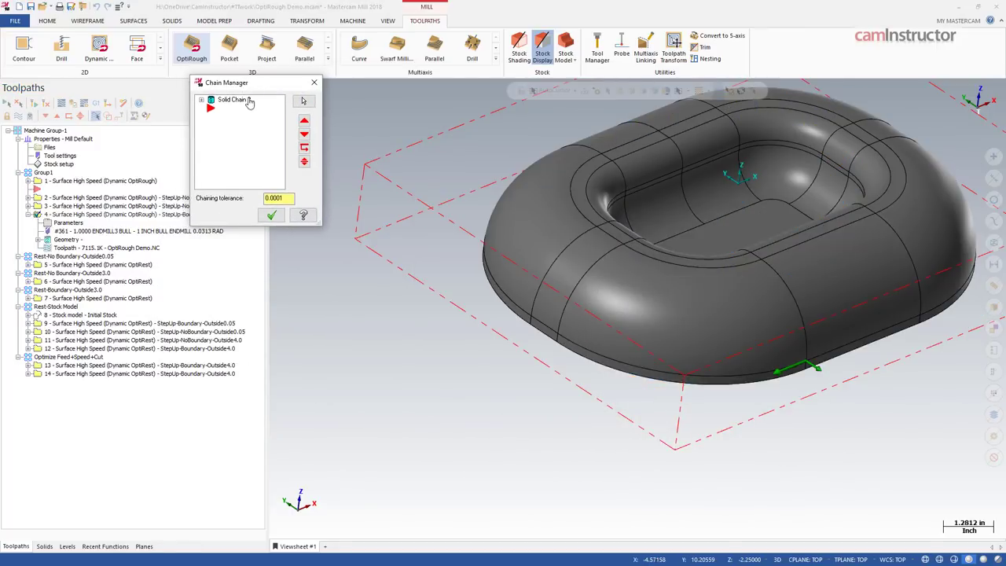
{"action": "left_click", "coordinate": [235, 100]}
{"action": "middle_click_drag", "start_coordinate": [864, 345], "coordinate": [385, 202]}
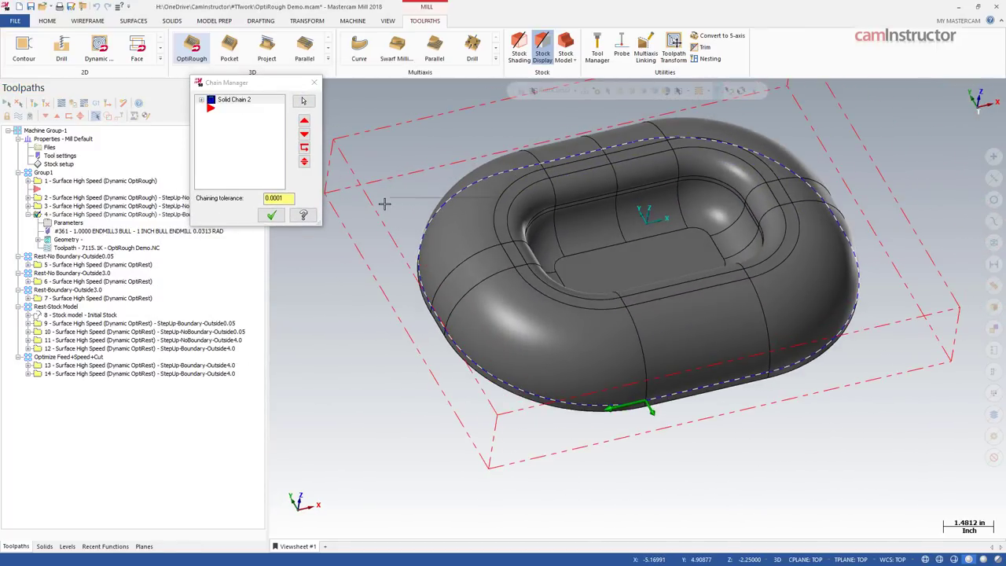
Step: Examine the containment boundary chain of operation 4 against the part's outer edge from the top and at an angle
{"action": "right_click", "coordinate": [415, 263]}
{"action": "left_click", "coordinate": [422, 261]}
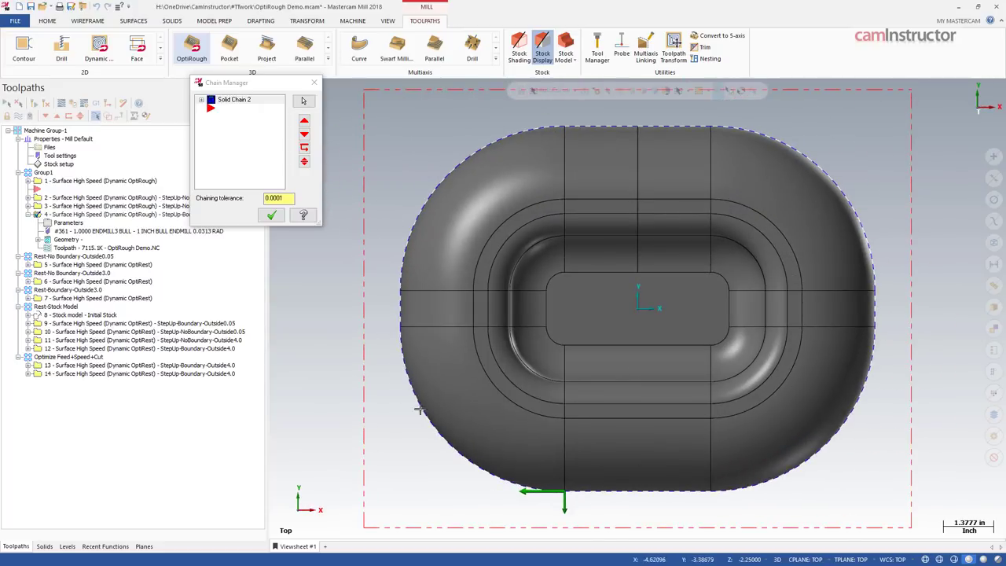
{"action": "middle_click_drag", "start_coordinate": [421, 409], "coordinate": [402, 200]}
{"action": "middle_click_drag", "start_coordinate": [365, 144], "coordinate": [426, 158]}
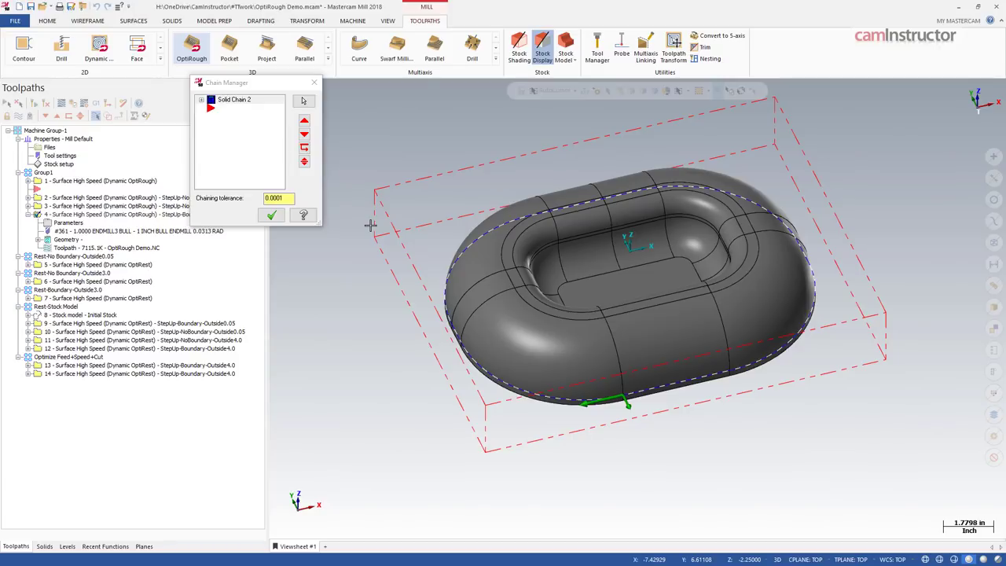
Step: Return to the toolpath control of operation 4, examine its outside offset distance, and close the parameters without saving changes
{"action": "left_click", "coordinate": [271, 216]}
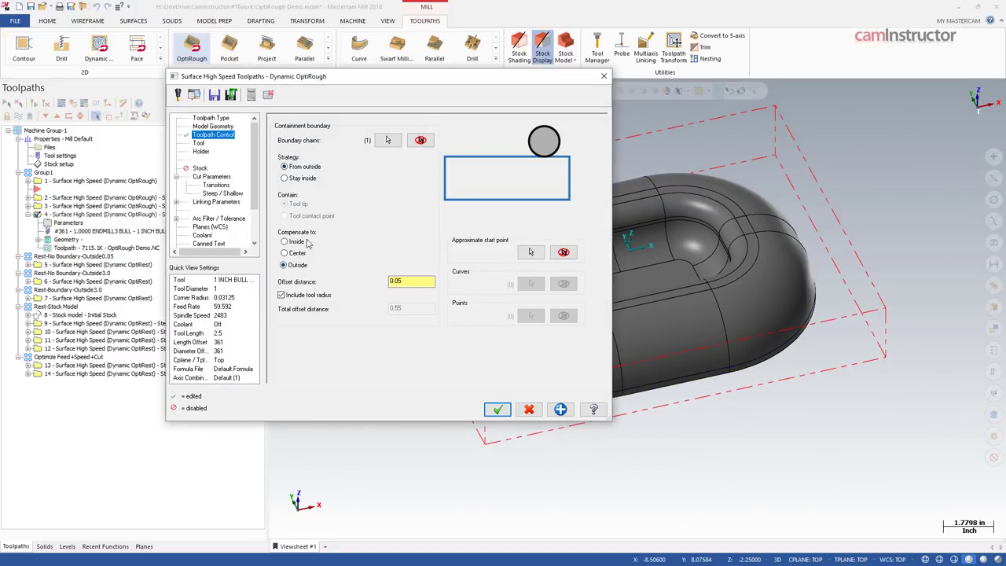
{"action": "double_click", "coordinate": [408, 281]}
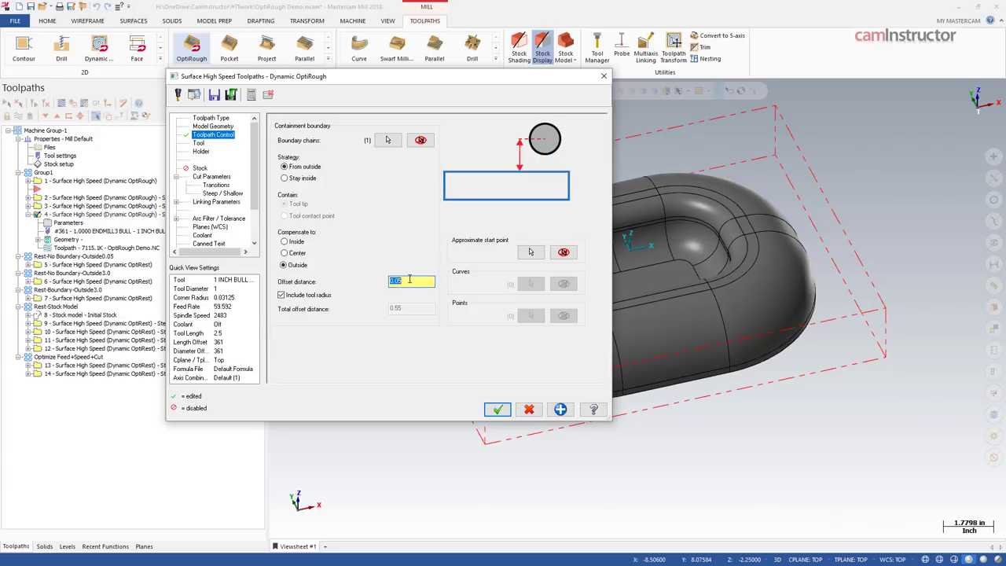
{"action": "left_click", "coordinate": [529, 408]}
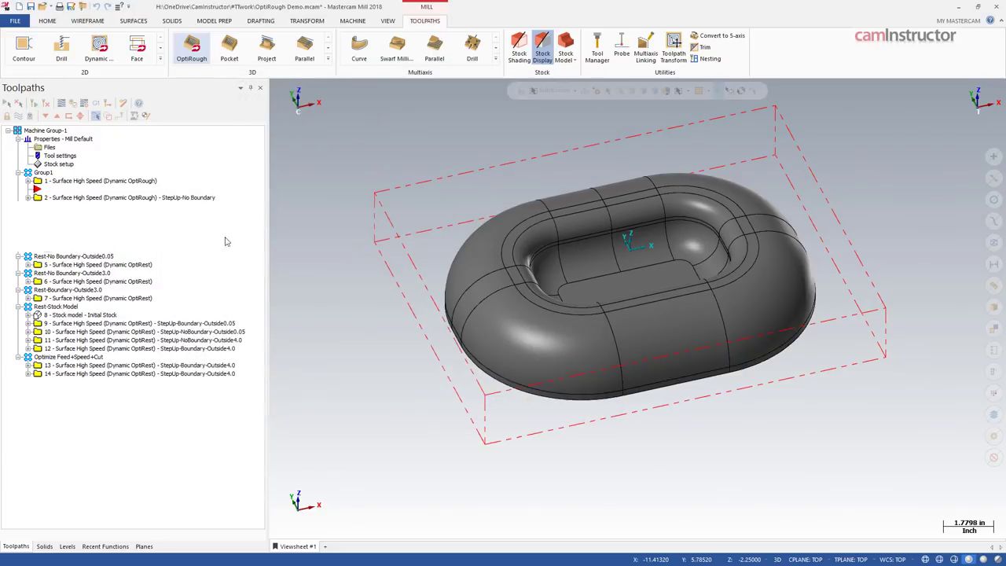
Step: Compare the toolpaths of operation 4, "StepUp-Boundary-Outside0.05", and operation 3, "StepUp-No Boundary-Outside0.05", around the stock corners
{"action": "left_click", "coordinate": [161, 214]}
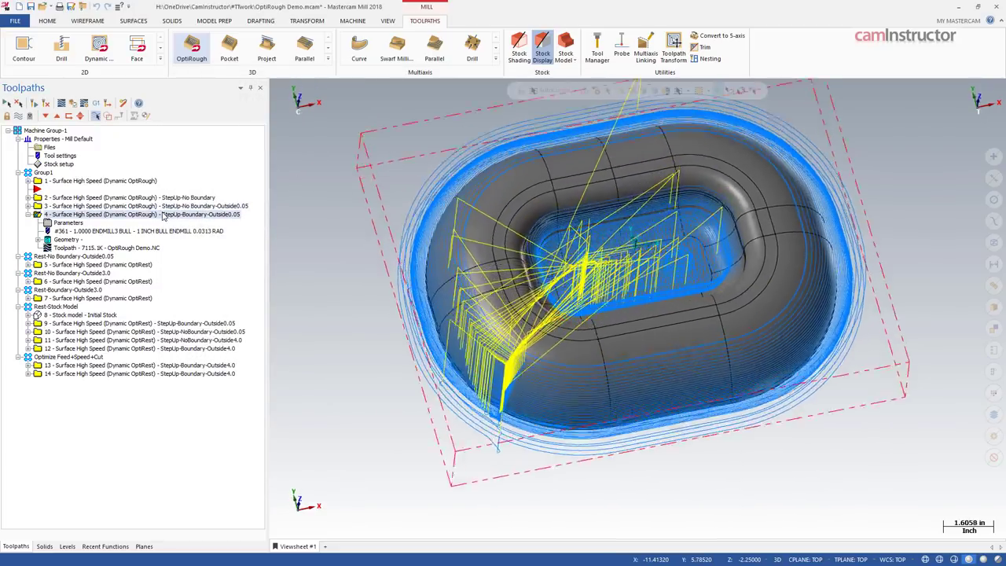
{"action": "left_click", "coordinate": [178, 206]}
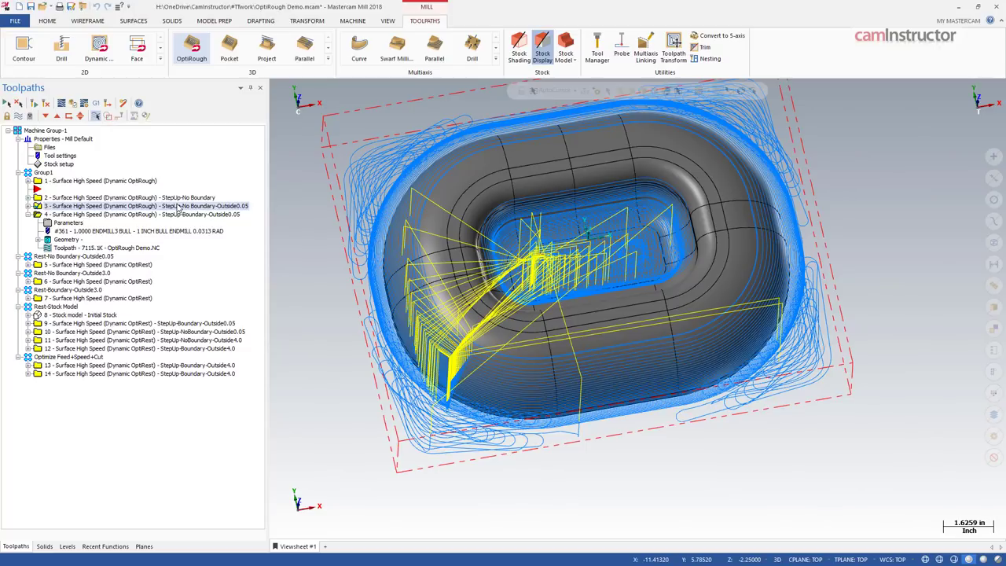
{"action": "left_click", "coordinate": [166, 215]}
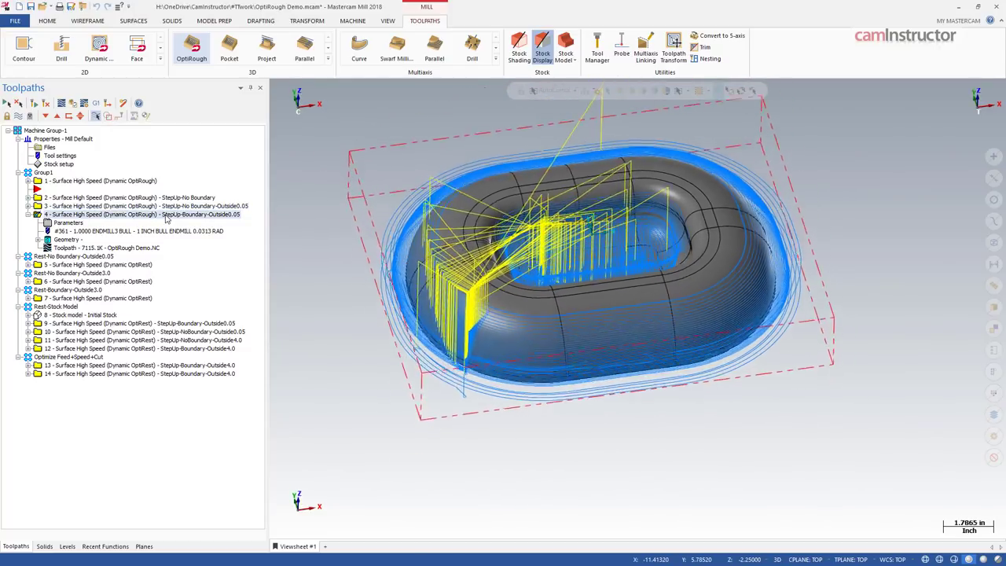
{"action": "left_click", "coordinate": [28, 215]}
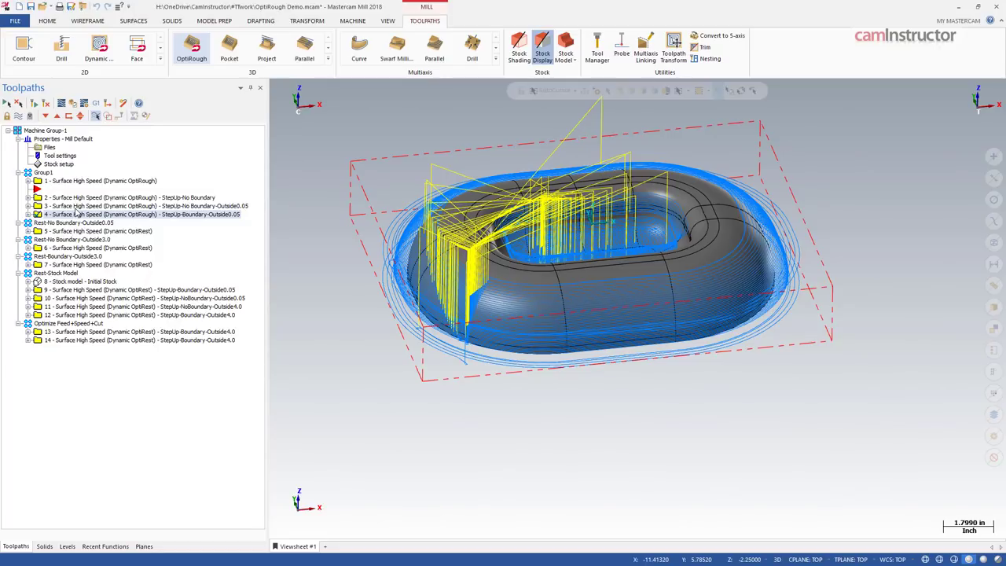
{"action": "left_click", "coordinate": [186, 206]}
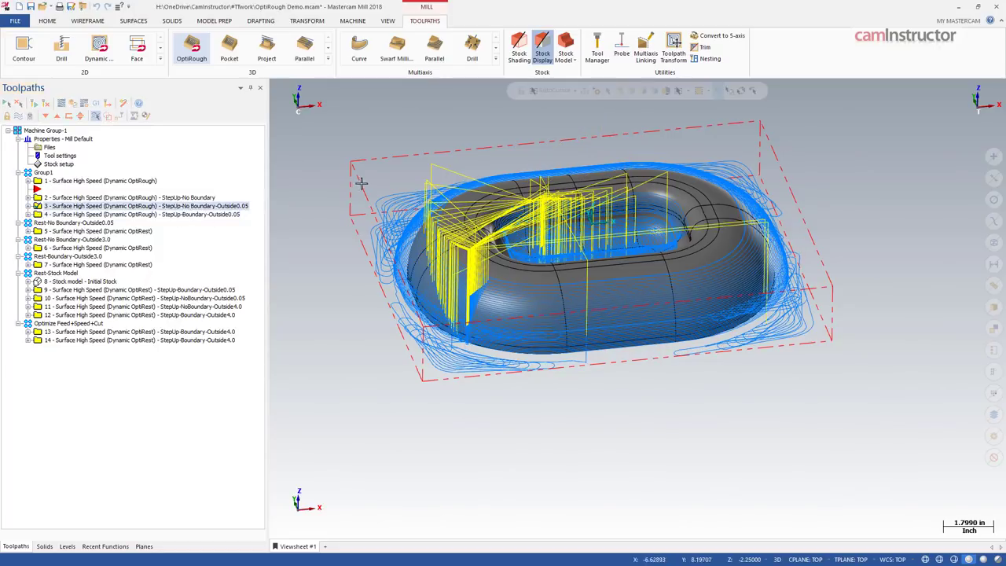
{"action": "middle_click_drag", "start_coordinate": [353, 236], "coordinate": [376, 181]}
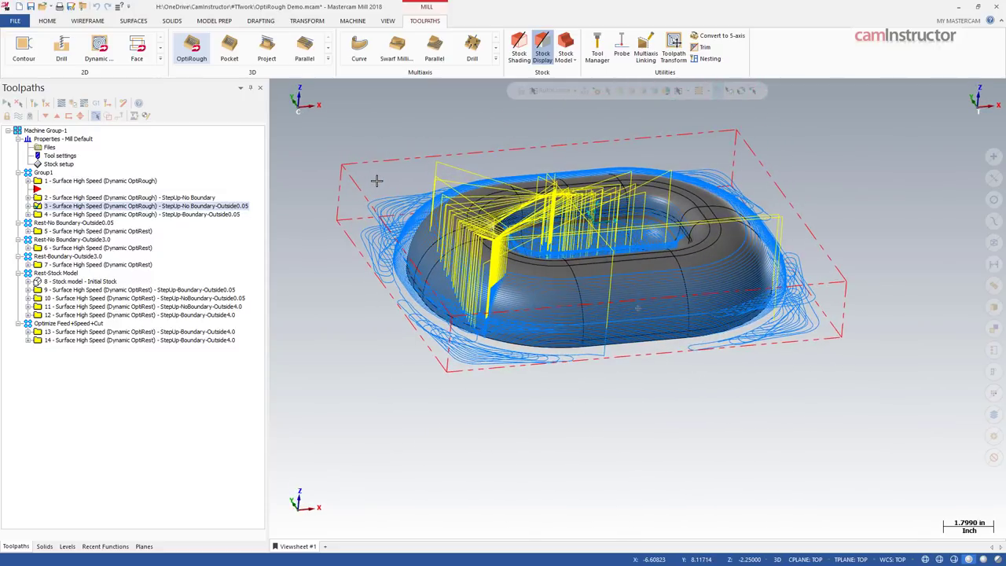